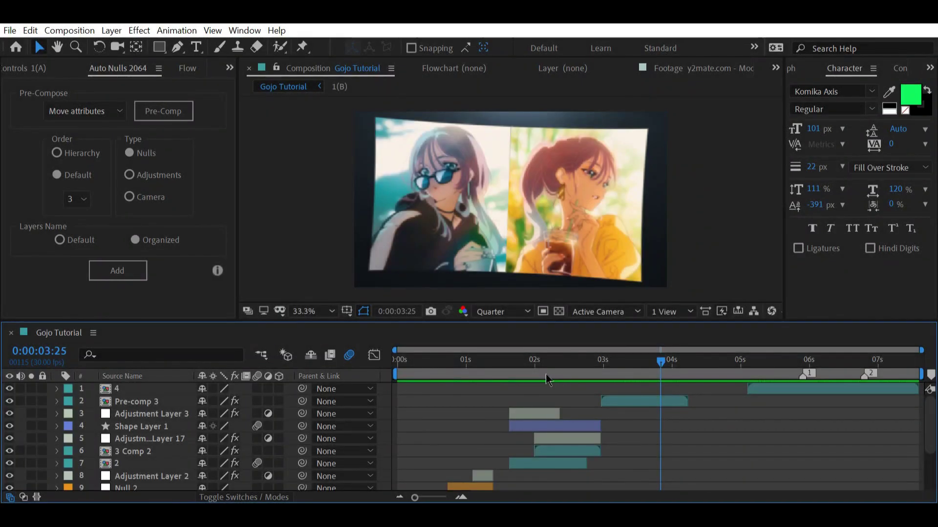
- Start the work area at 0:00:05:03, where layer 4 begins, and select that layer
left_click_drag(561, 377, 491, 374)
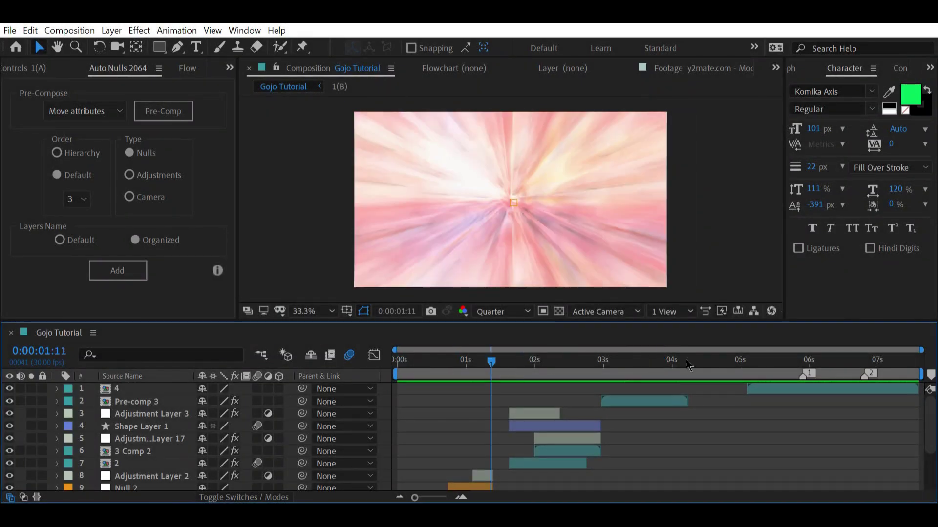
left_click_drag(684, 364, 747, 368)
key("b")
left_click(459, 498)
left_click(459, 497)
left_click(593, 390)
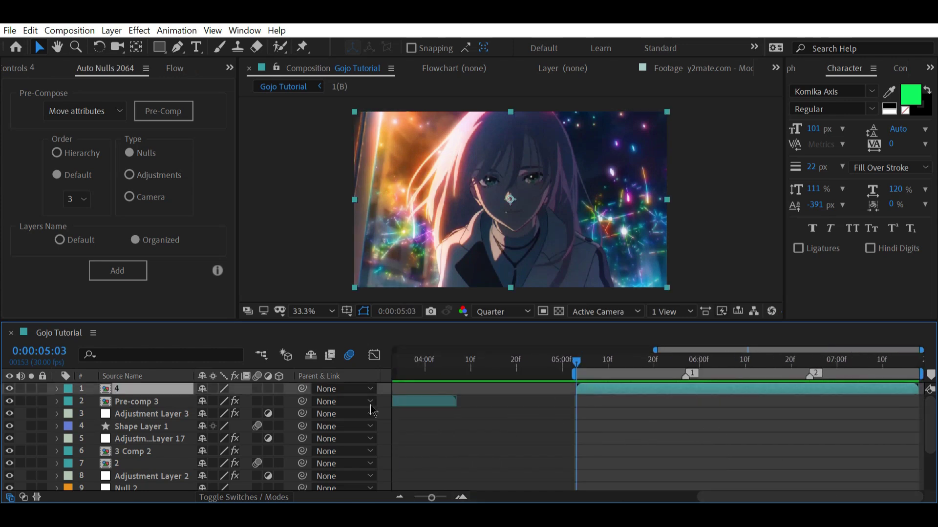
- Add three chained nulls to layer 4 with Auto Nulls, and add one more with the count set to 1
left_click(140, 271)
left_click(77, 198)
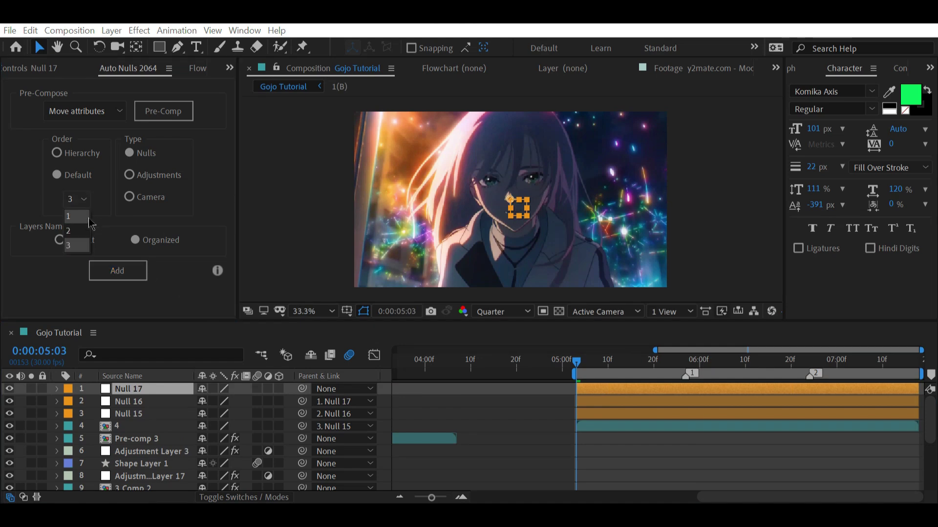
left_click(73, 212)
left_click(117, 271)
- Reveal Null 15's Scale, then enable motion blur on layer 4 and apply the cc repetile preset to it
left_click(647, 429)
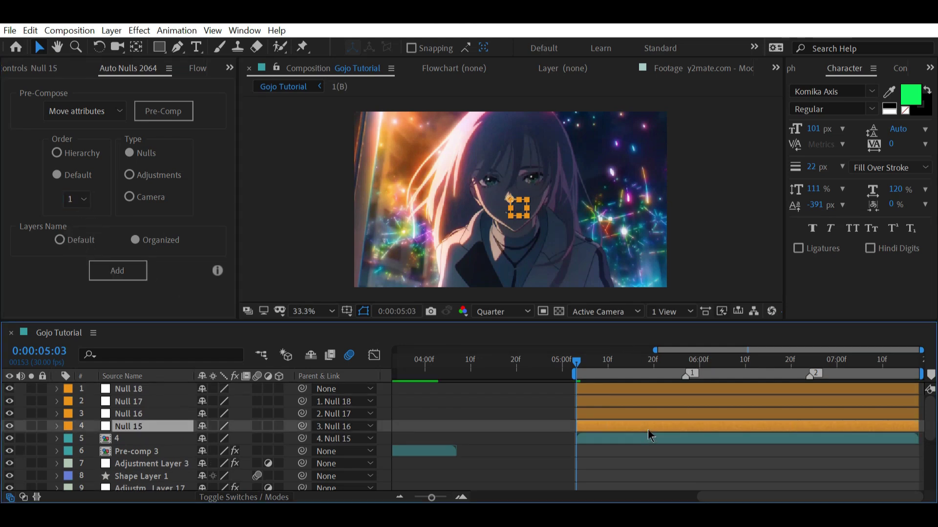
key("s")
left_click(594, 454)
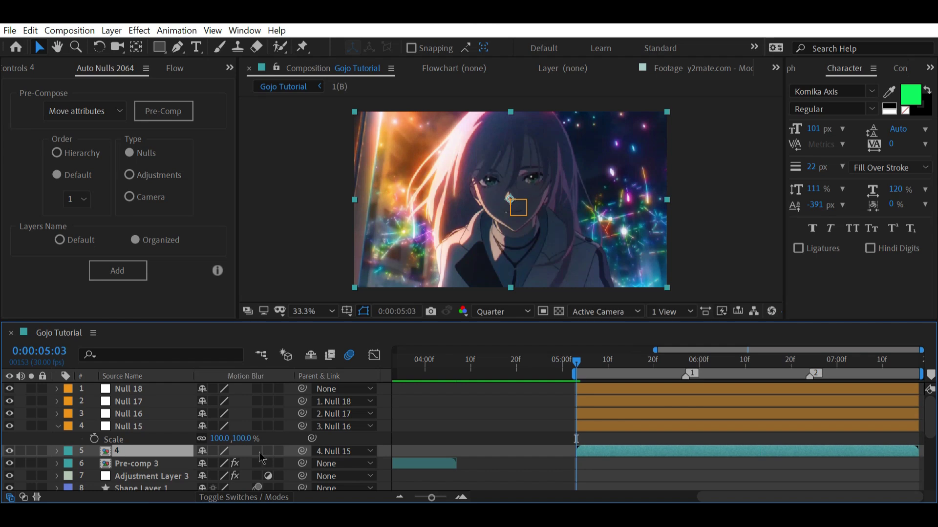
key("ctrl+space")
type("cc repe")
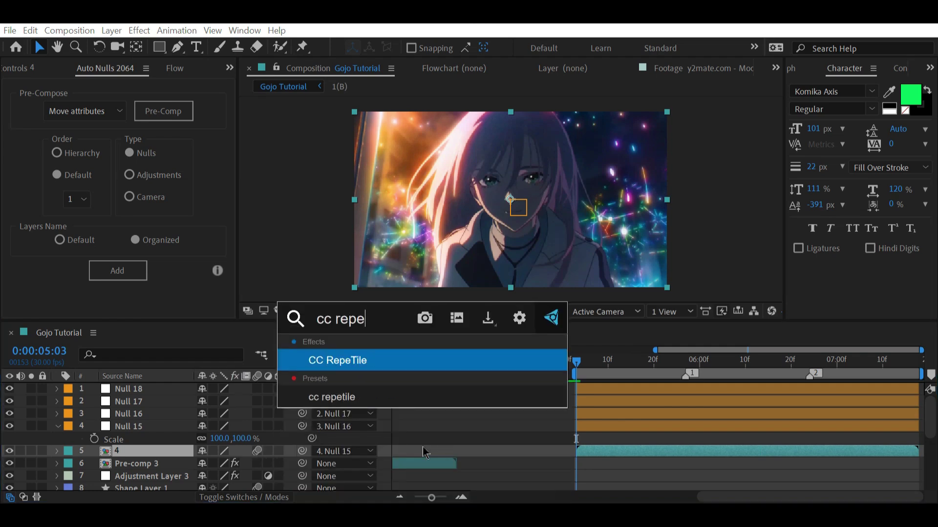
key("Down")
key("Return")
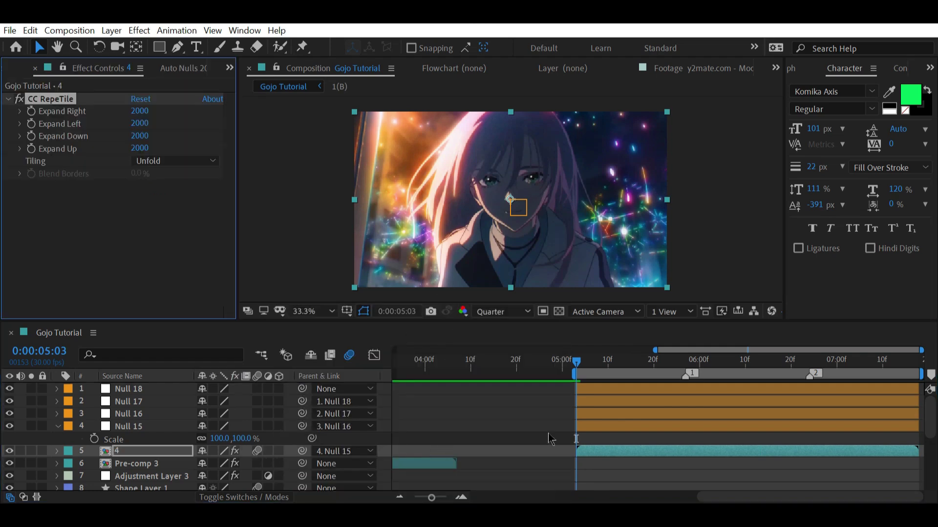
- Keyframe Null 15's Scale at 0:00:05:03 and 0:00:06:03, setting the first keyframe to 20%
left_click(649, 428)
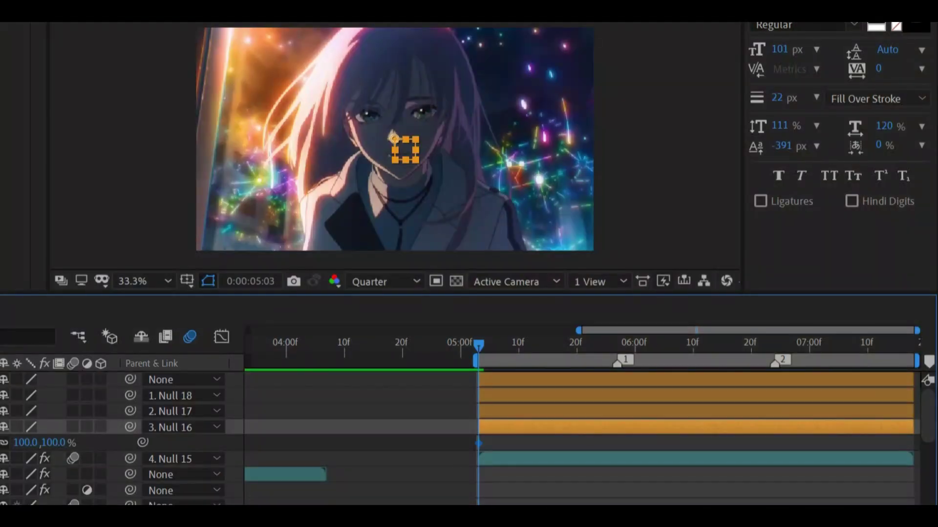
left_click_drag(575, 339, 652, 321)
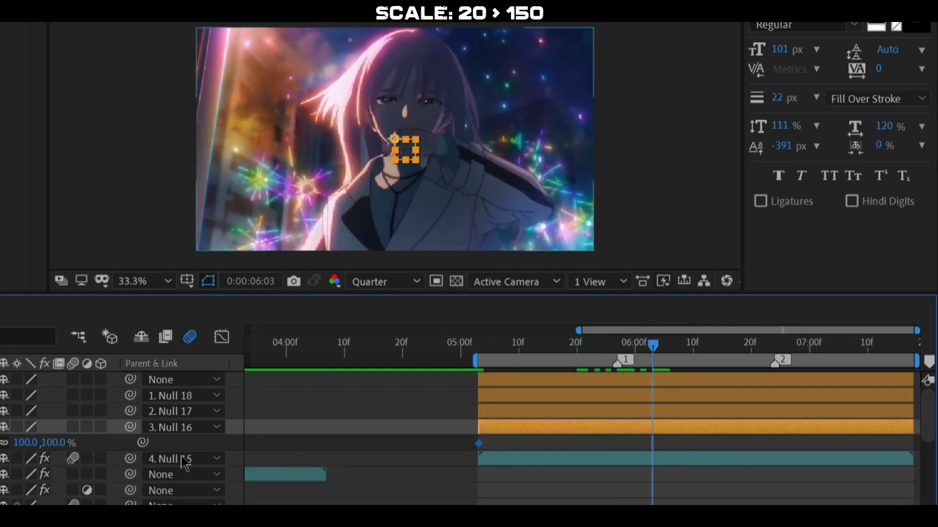
key("alt+shift+s")
key("j")
left_click(67, 443)
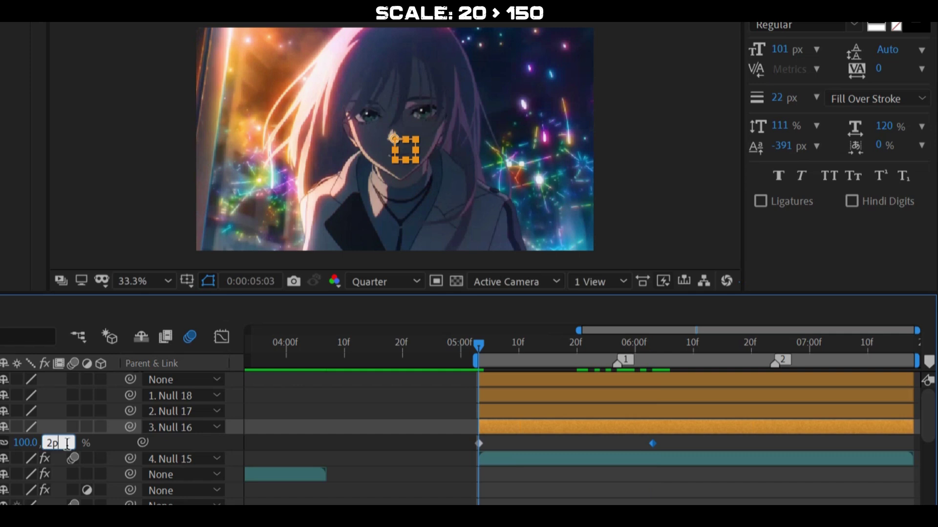
type("20")
key("Return")
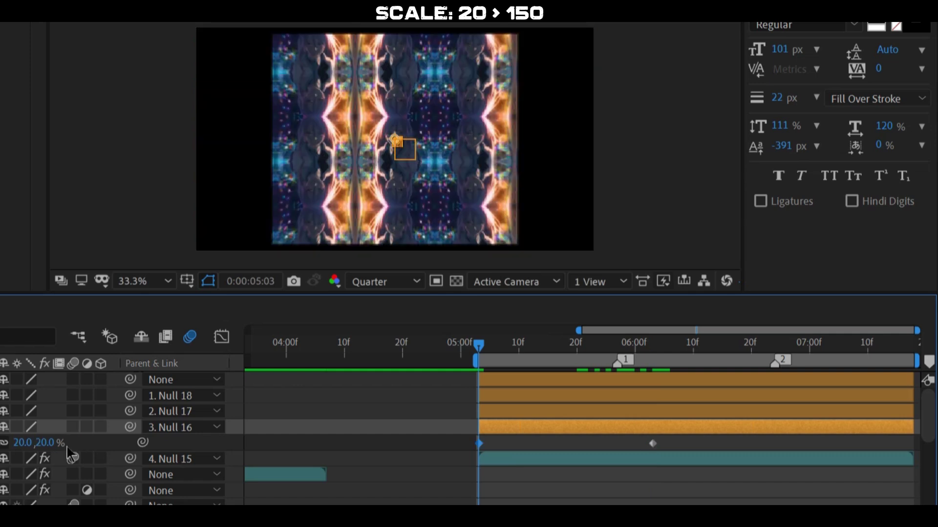
- Set Null 15's Scale to 150% at the 0:00:06:03 keyframe and Easy Ease both Scale keyframes
left_click_drag(411, 421, 693, 465)
left_click(655, 350)
left_click(65, 443)
type("150")
key("Return")
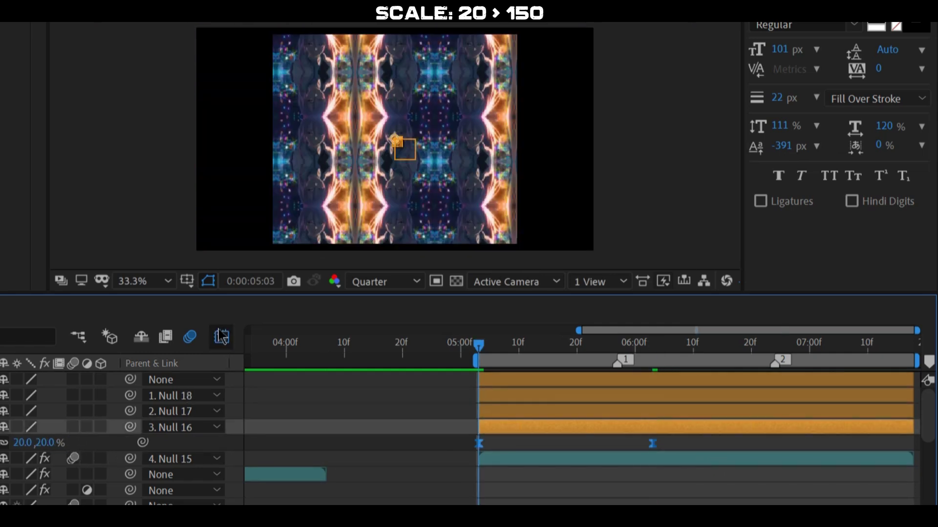
- Shape Null 15's Scale value graph to rise steeply at first and flatten out, and shift both keyframes one frame earlier
left_click(221, 337)
right_click(434, 434)
left_click(490, 268)
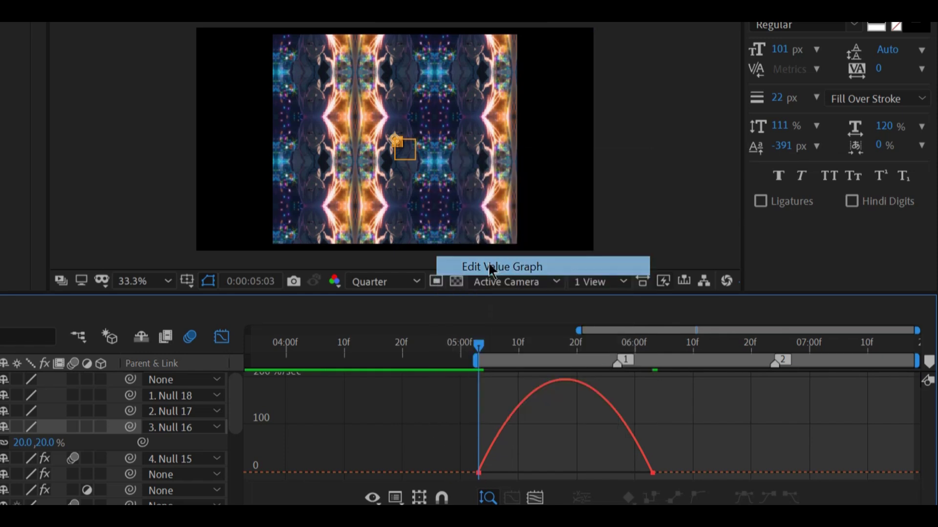
left_click(478, 472)
left_click_drag(536, 473, 494, 398)
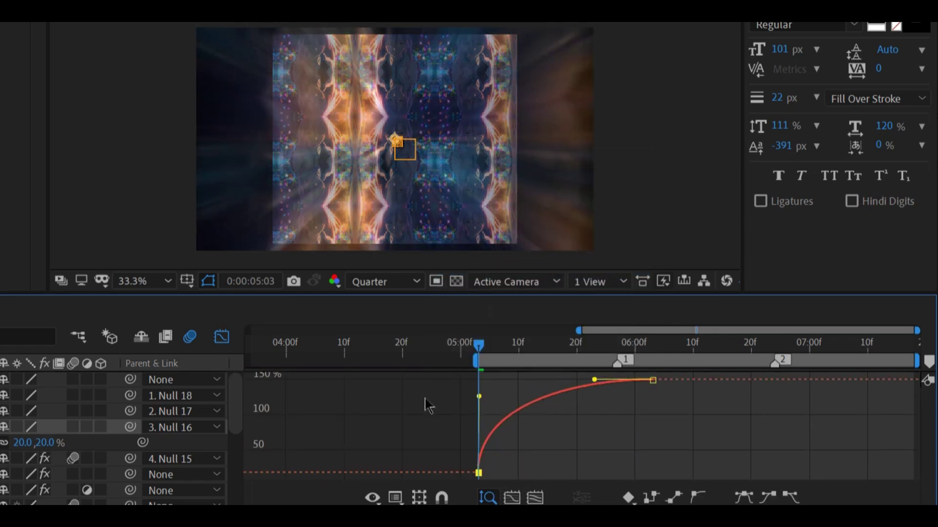
left_click_drag(416, 396, 412, 393)
key("shift+F3")
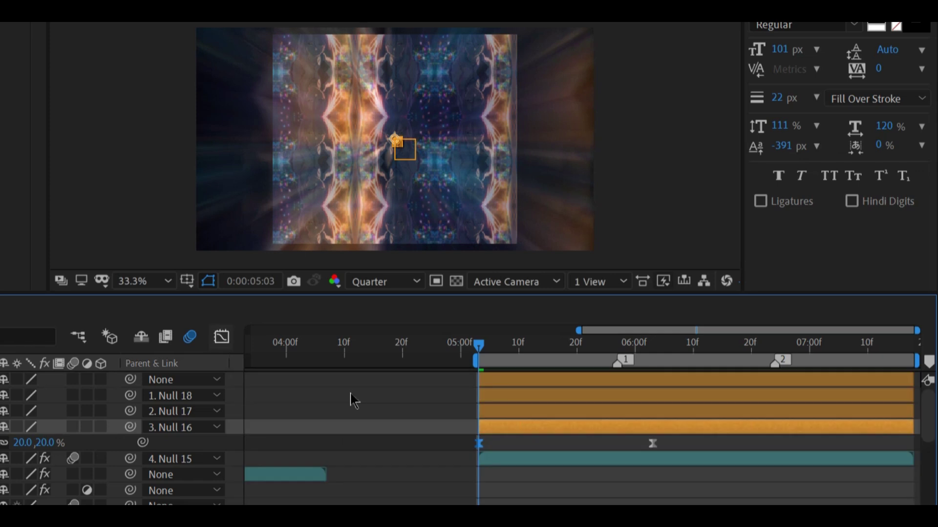
left_click_drag(380, 427, 650, 444)
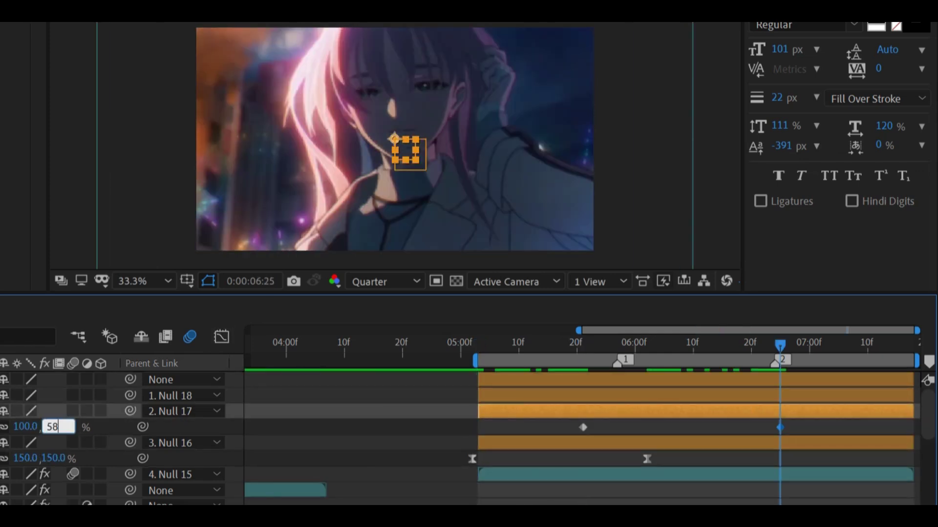
- Set Null 16's Scale to 60% at the 0:00:06:25 keyframe and Easy Ease both of its Scale keyframes
key("Return")
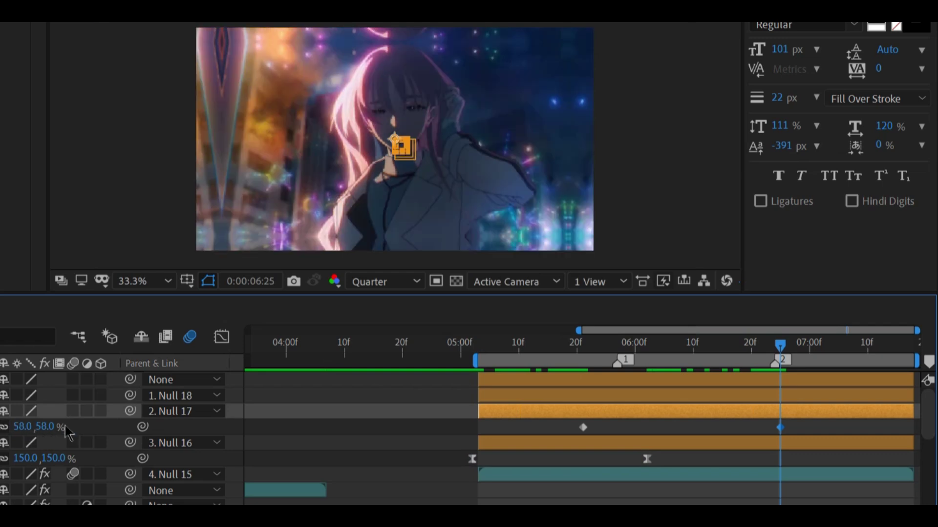
left_click(45, 426)
type("60")
key("Return")
left_click_drag(803, 425, 540, 446)
key("j")
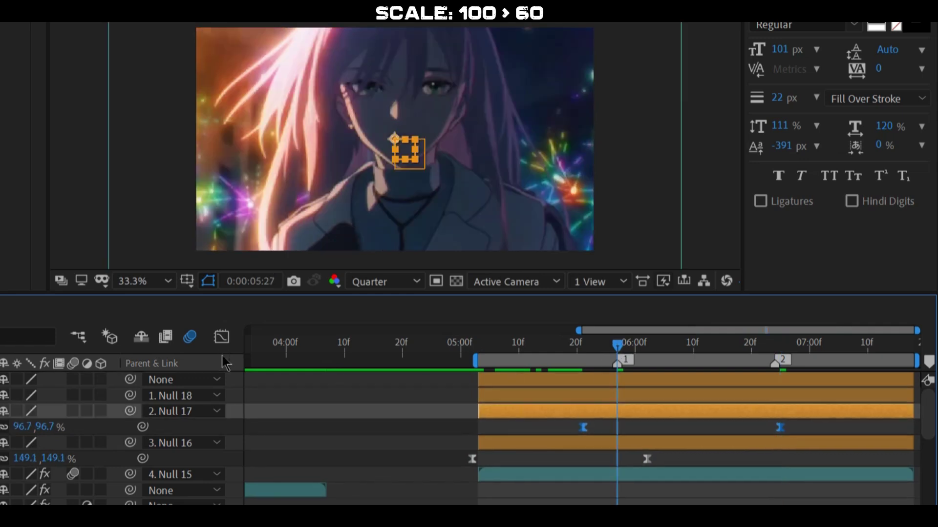
- Shape Null 16's Scale speed graph into a sharp peak at marker 1 with a long ease into the last keyframe
left_click(221, 337)
right_click(504, 426)
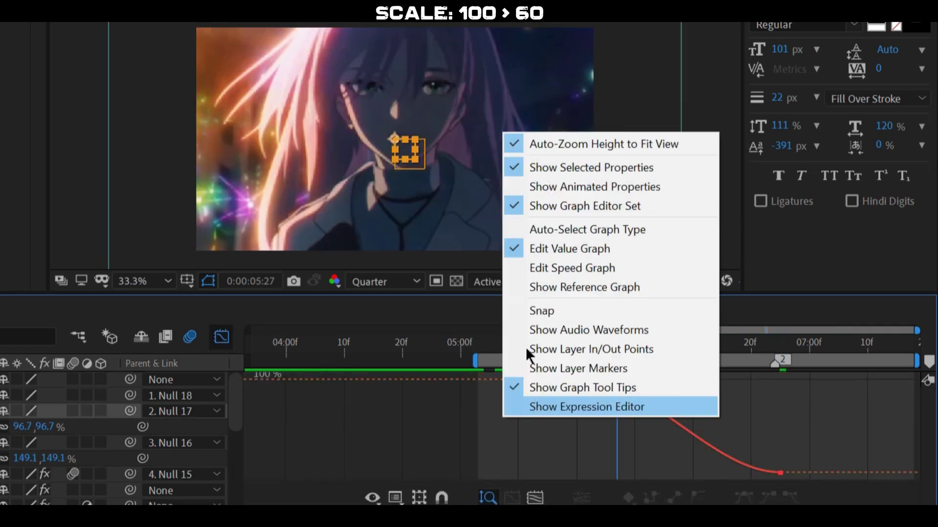
left_click(556, 263)
left_click_drag(556, 427, 608, 377)
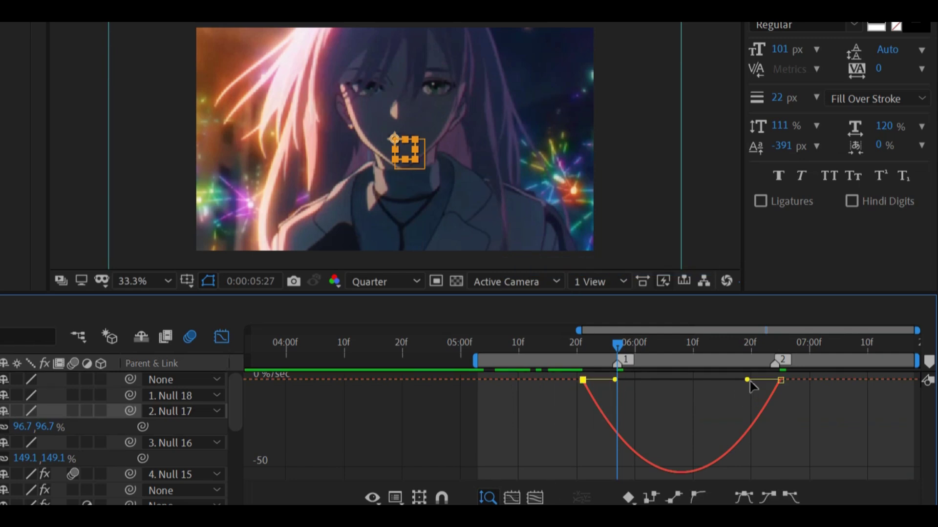
left_click_drag(748, 380, 676, 388)
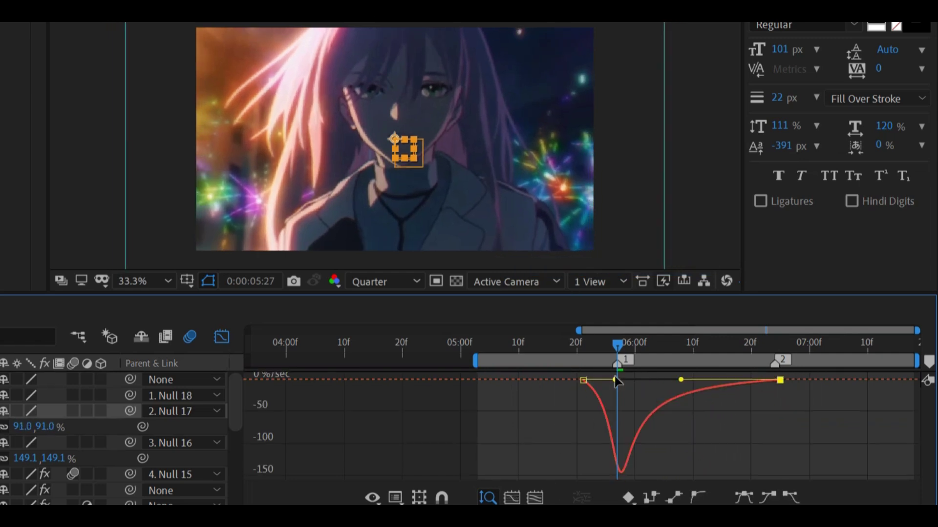
left_click_drag(614, 385, 610, 383)
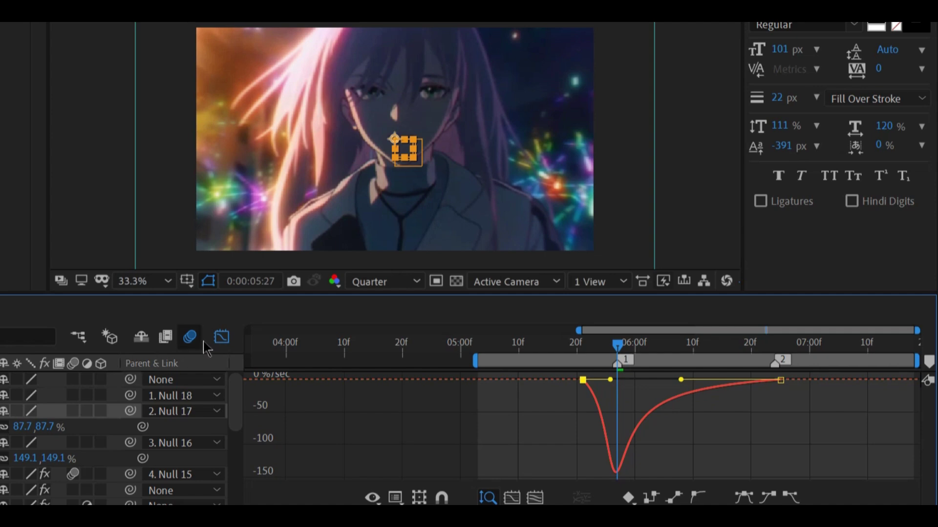
left_click(221, 336)
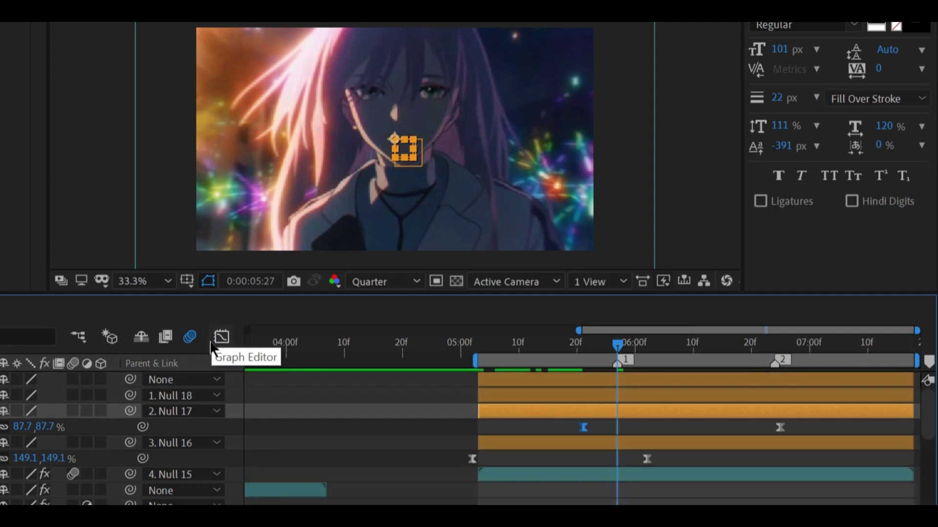
- Keyframe Null 17's Scale at 100% on 0:00:06:16 and at 250% on 0:00:06:24, at marker 2
key("space")
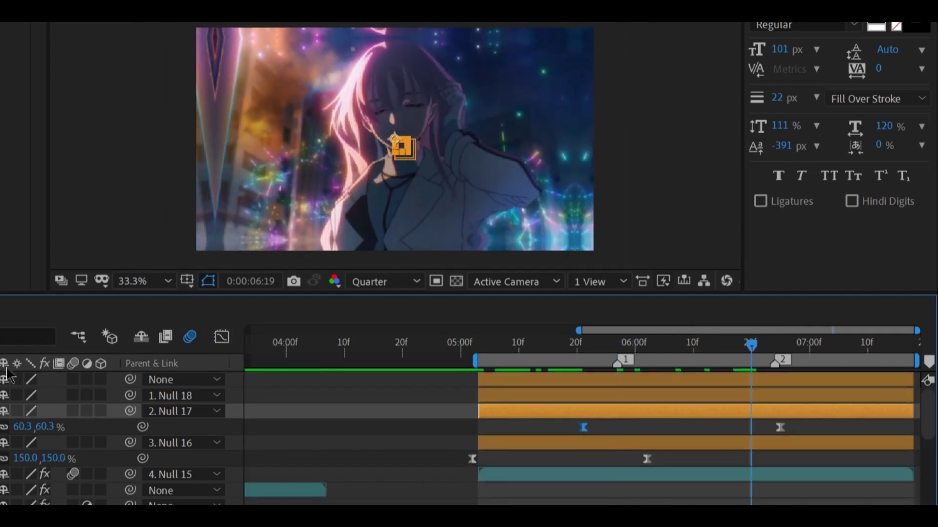
key("Page_Up")
key("Page_Up")
key("Page_Up")
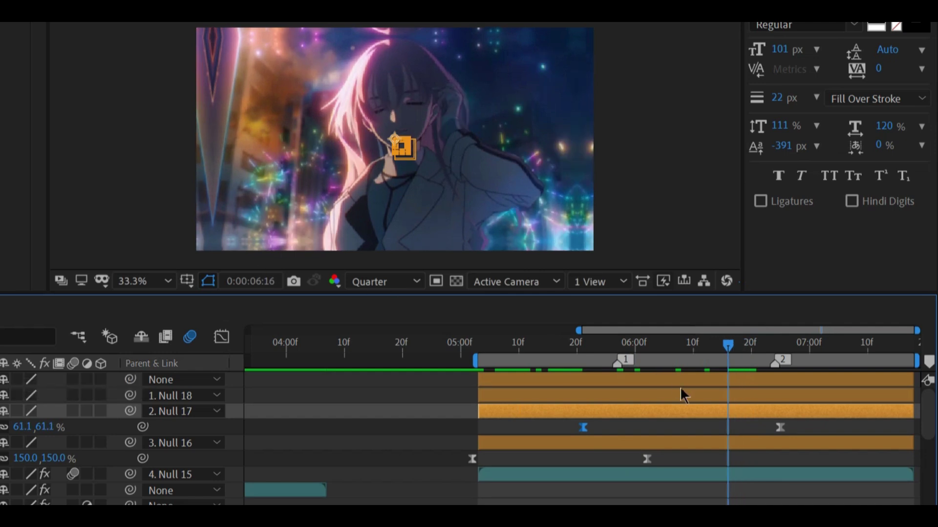
left_click(688, 397)
key("s")
key("alt+shift+s")
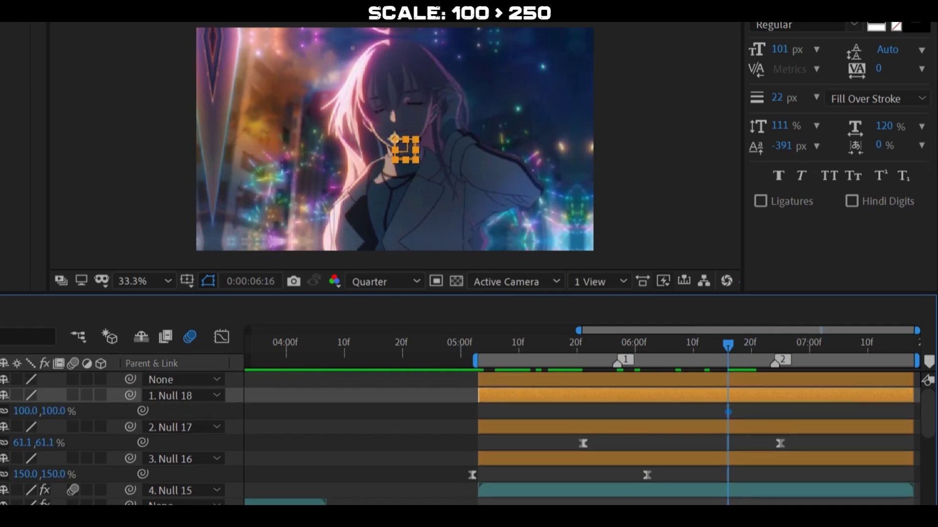
left_click(775, 344)
left_click(54, 411)
key("Return")
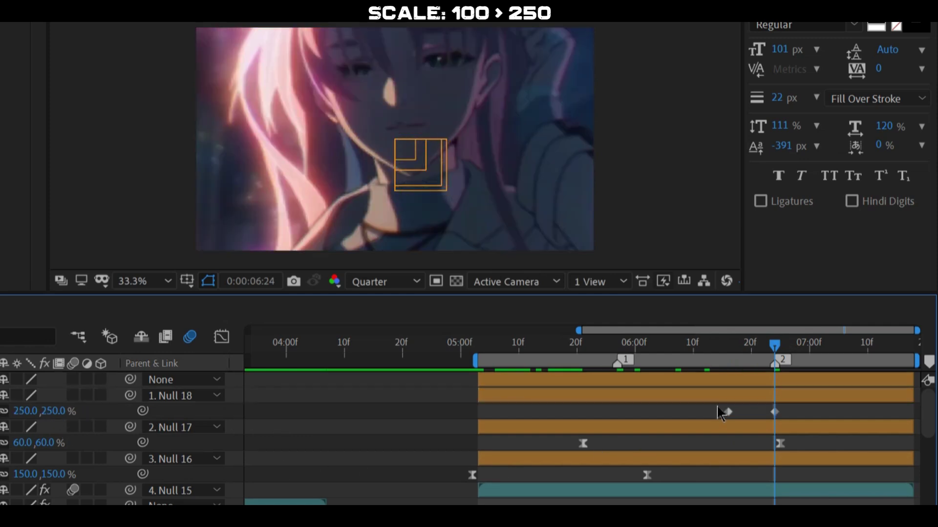
- Easy Ease Null 17's two Scale keyframes and adjust the last keyframe's handle in the speed graph
left_click_drag(717, 406, 792, 419)
key("F9")
left_click(225, 341)
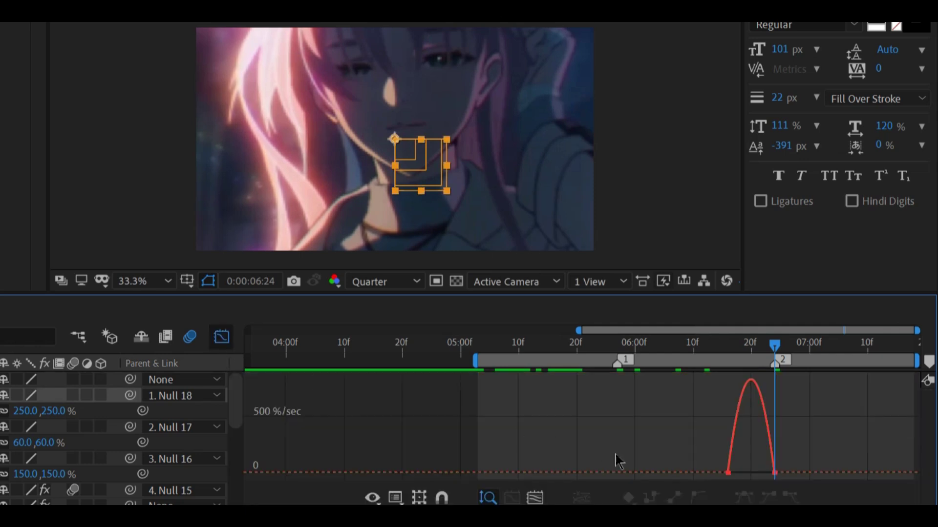
left_click_drag(767, 473, 771, 473)
left_click(222, 337)
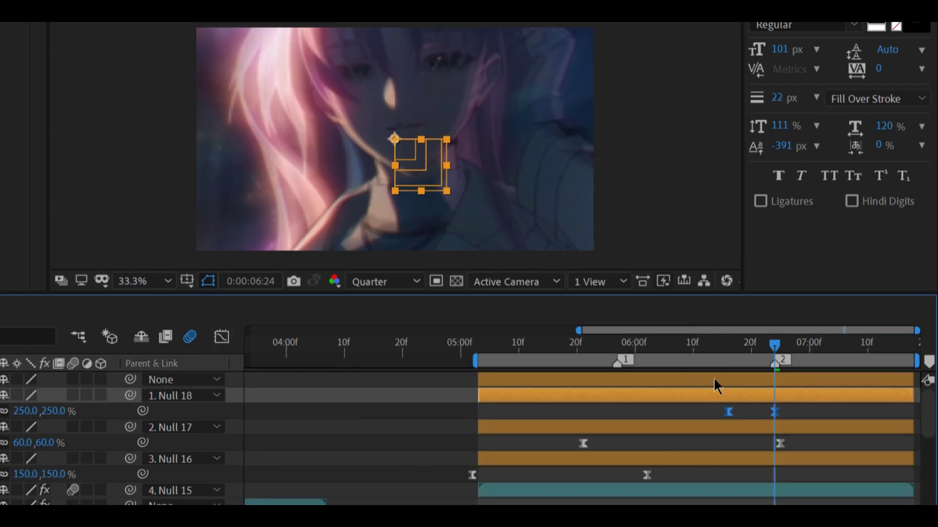
- Keyframe Null 18's Scale at 100% on 0:00:06:24 and at 44% on 0:00:07:17
left_click(804, 382)
key("alt+shift+s")
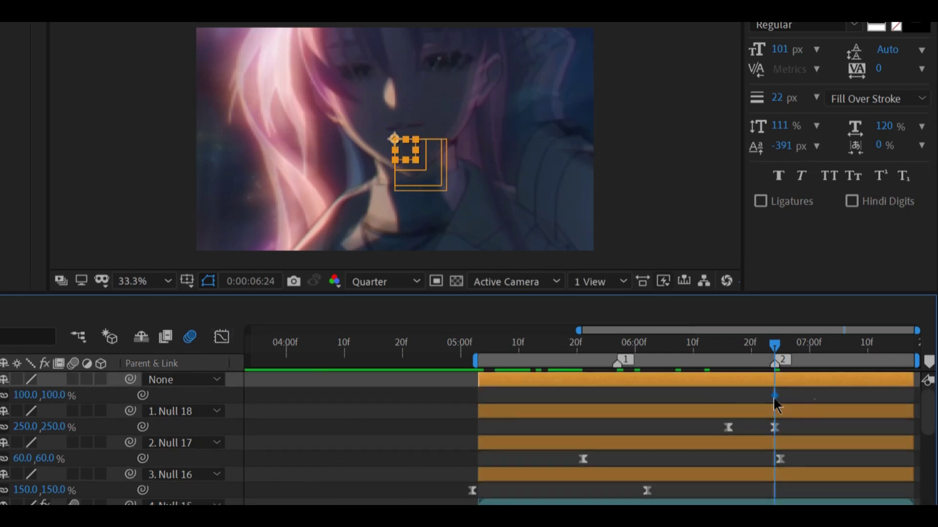
key("space")
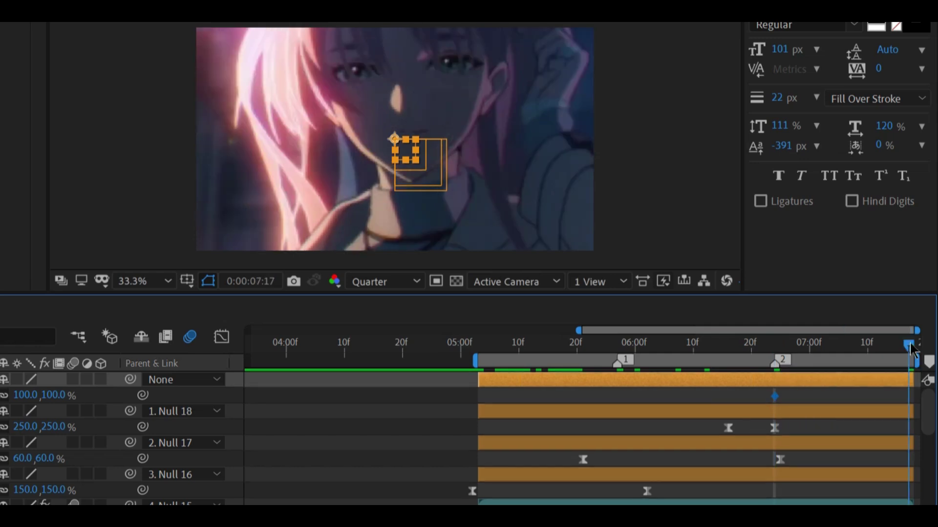
left_click(53, 396)
type("40")
key("Return")
left_click(52, 394)
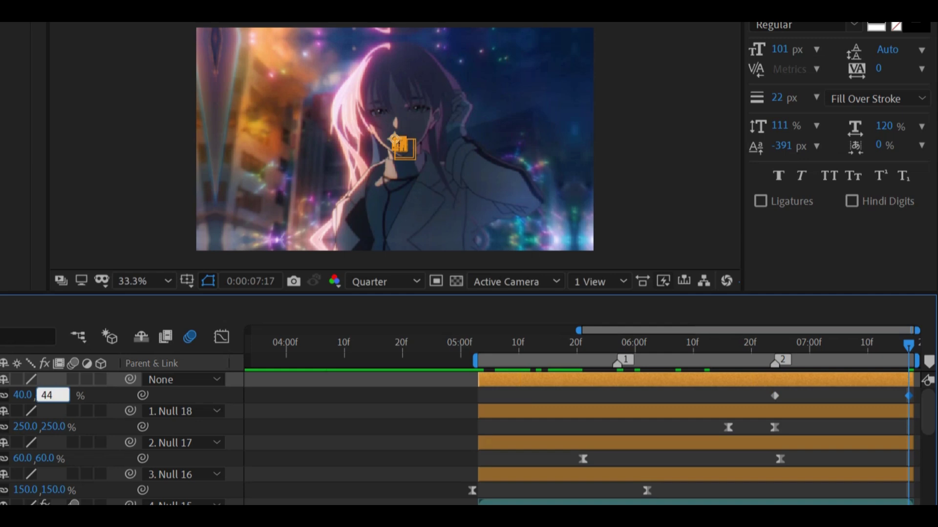
key("Return")
- Easy Ease Null 18's Scale keyframes and extend the last keyframe's handle toward the first one in the graph
left_click_drag(745, 393, 862, 410)
key("F9")
left_click(230, 339)
left_click_drag(546, 408, 773, 387)
left_click_drag(886, 387, 838, 387)
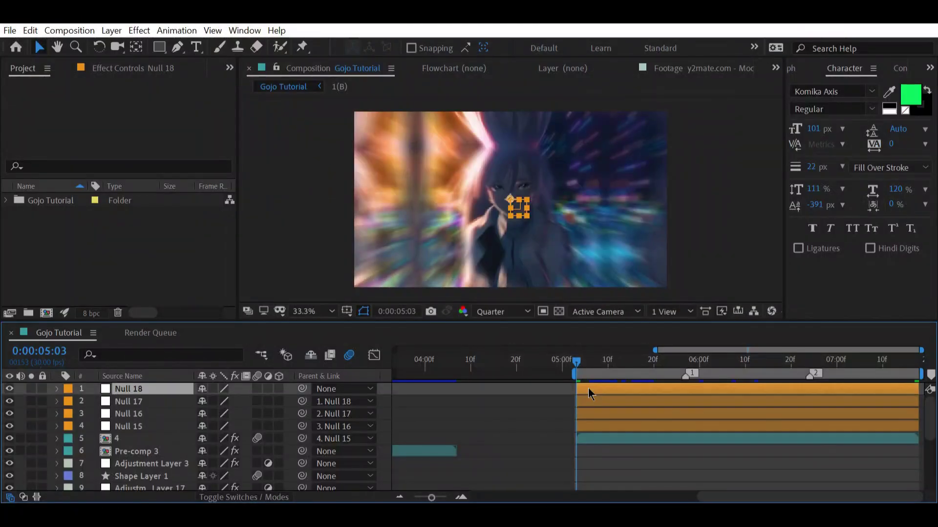
- Add an adjustment layer above the nulls at 0:00:05:03, apply S_Shake to it and show its effect settings
key("ctrl+alt+y")
key("ctrl+space")
key("Return")
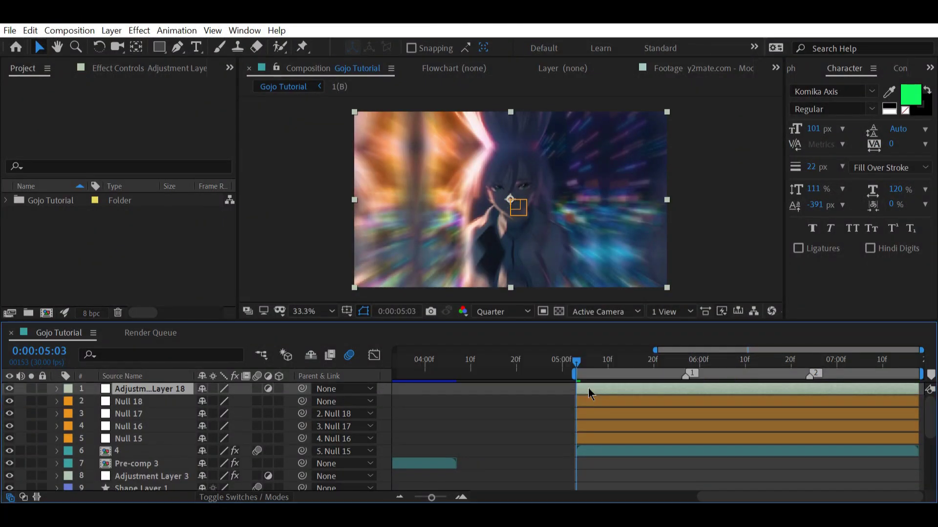
left_click(148, 71)
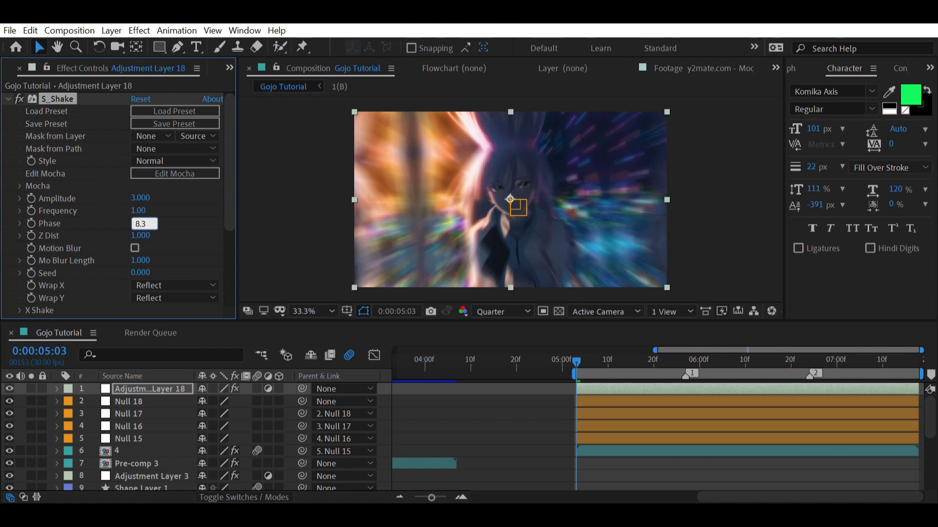
- Set S_Shake's Phase to 8.3 and start keyframing Amplitude with a value of 3 at 0:00:06:03
key("Return")
key("shift+Page_Down")
key("shift+Page_Down")
key("shift+Page_Down")
left_click(31, 198)
key("u")
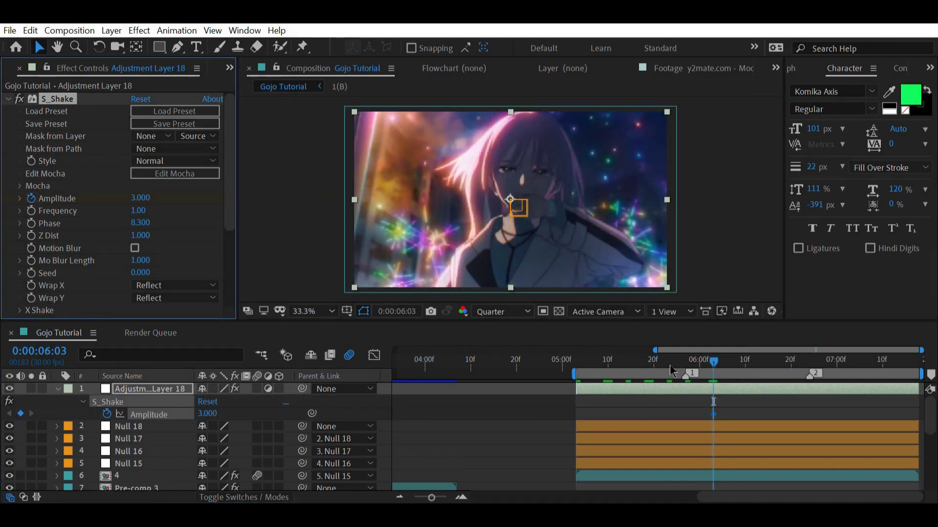
- Place Amplitude keyframes on 0:00:05:24 and 0:00:06:03, with the value 0 on 0:00:06:03
left_click(20, 414)
left_click(31, 414)
key("Return")
- Keyframe the shake's Amplitude at 0 on 0:00:06:20 and at 3 on 0:00:07:07
left_click(748, 362)
left_click(791, 362)
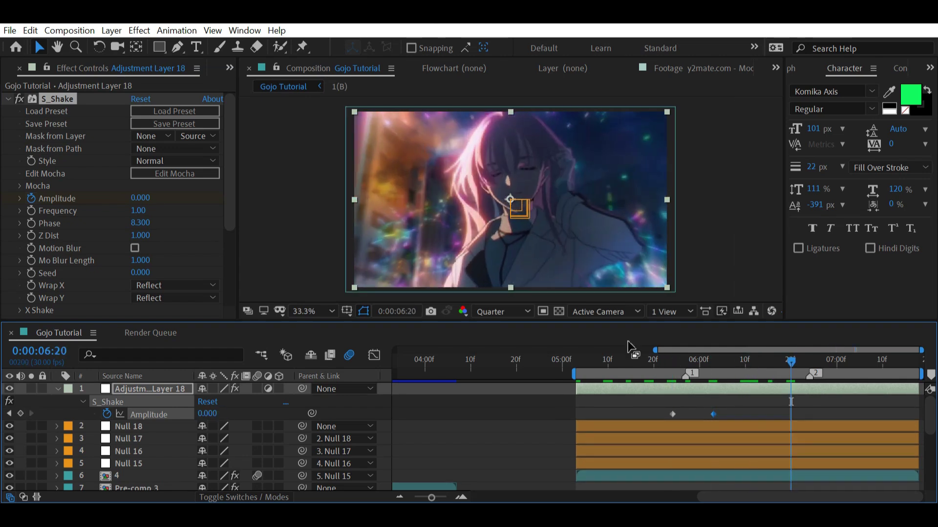
key("Return")
left_click(832, 362)
left_click_drag(832, 364, 868, 365)
type("3")
key("Return")
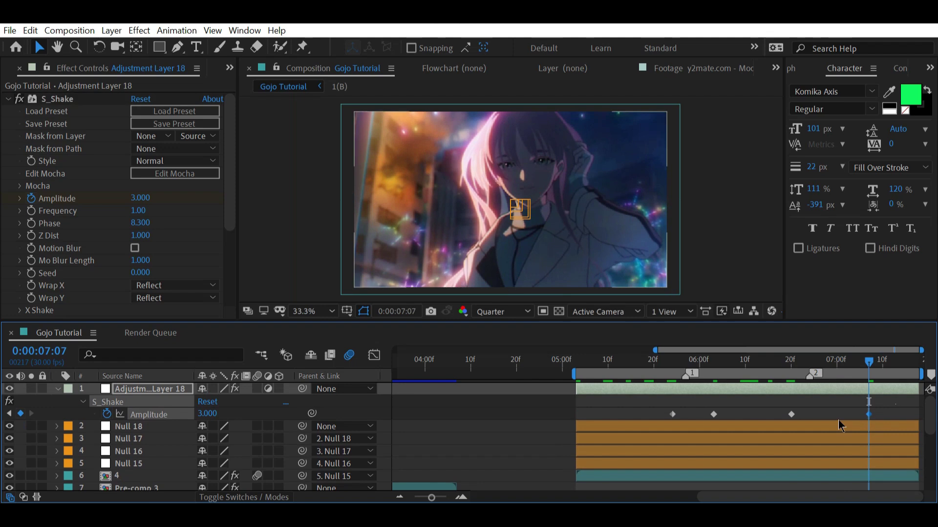
- Pre-compose the shake adjustment layer, Nulls 15 to 18 and layer 4 together, and duplicate the resulting layer
key("u")
left_click(695, 450, "shift")
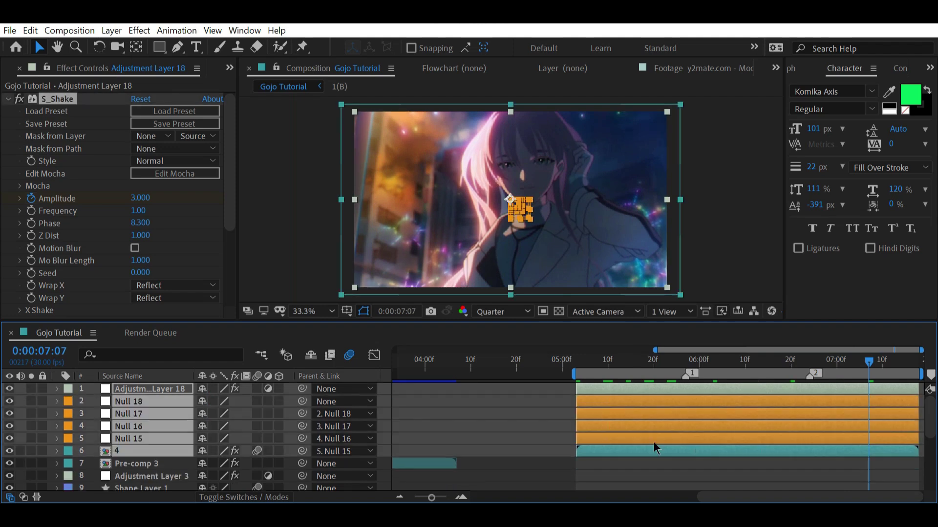
key("ctrl+shift+c")
key("Return")
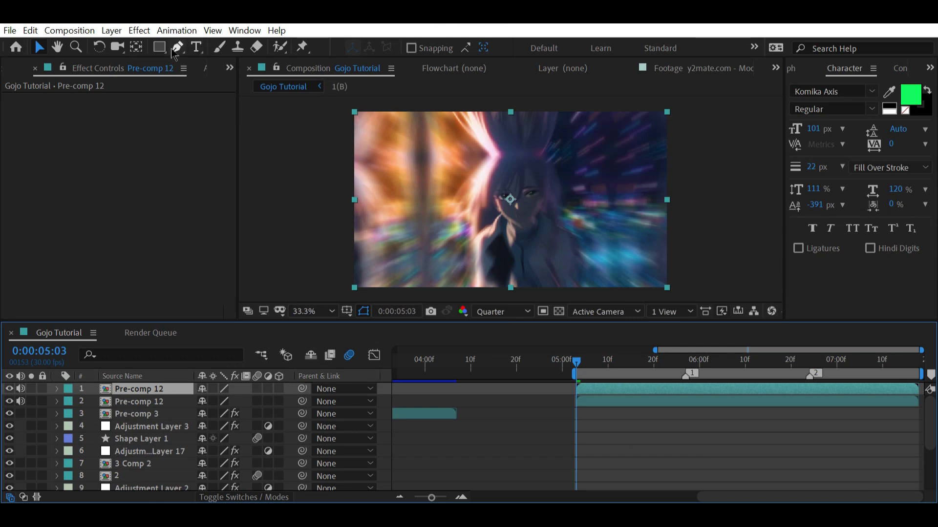
- Show the proportional grid and draw a full-width rectangular mask over the middle third of the top Pre-comp 12 layer
left_click(160, 48)
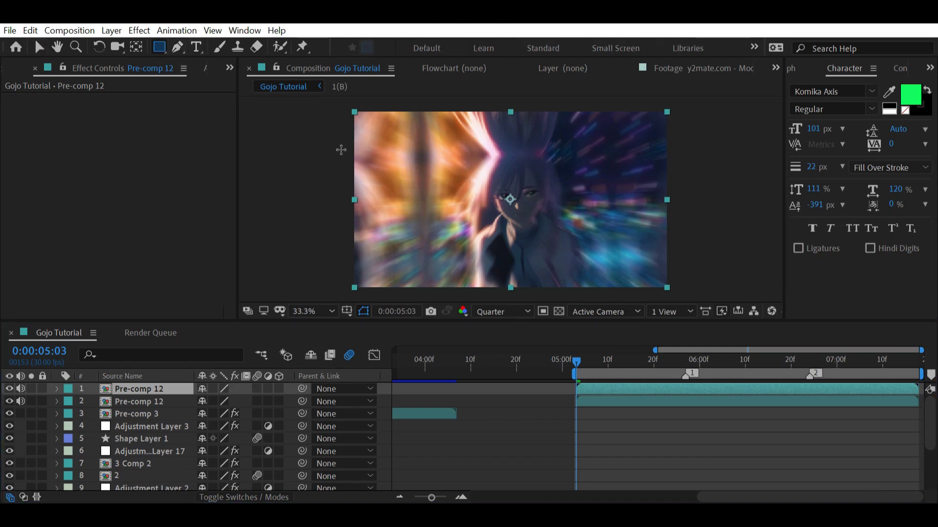
left_click(347, 311)
left_click(381, 339)
left_click_drag(344, 170, 589, 221)
left_click_drag(683, 229, 684, 229)
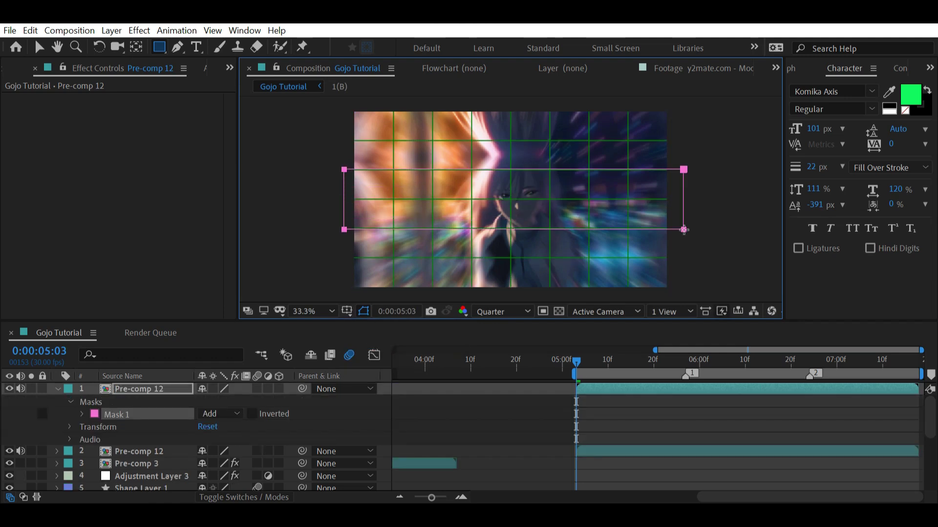
left_click(40, 47)
- Keyframe the Mask Path at 0:00:05:03 and stretch the mask to the full frame height at 0:00:05:17
key("m")
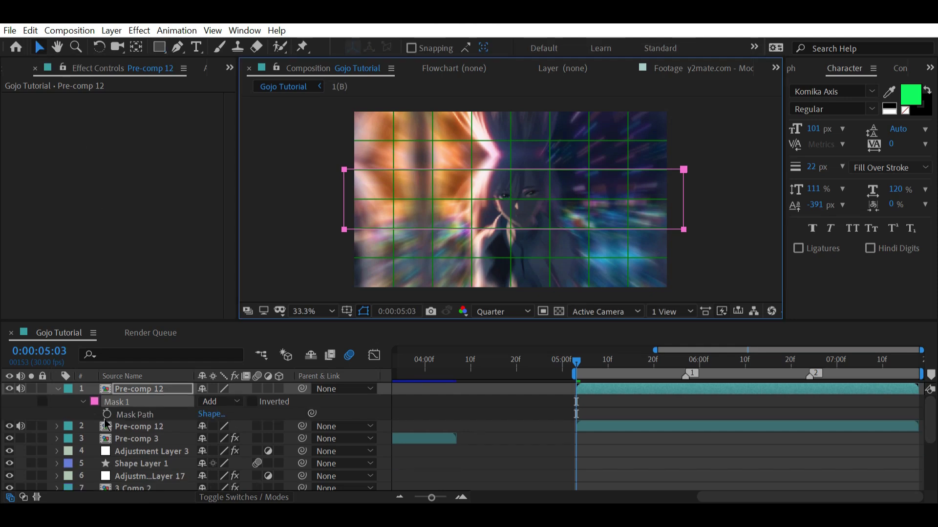
left_click(107, 414)
left_click_drag(65, 356, 82, 358)
key("Page_Up")
left_click(143, 404)
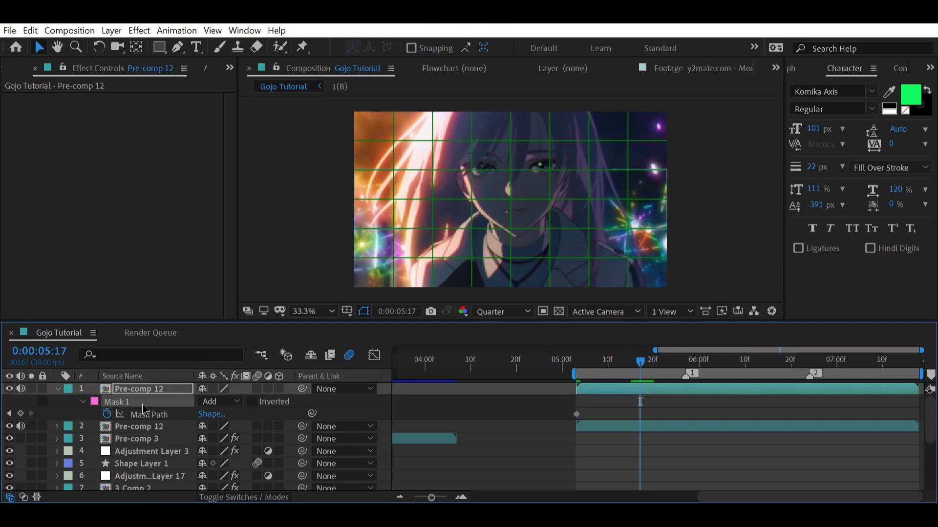
left_click(518, 173)
double_click(518, 174)
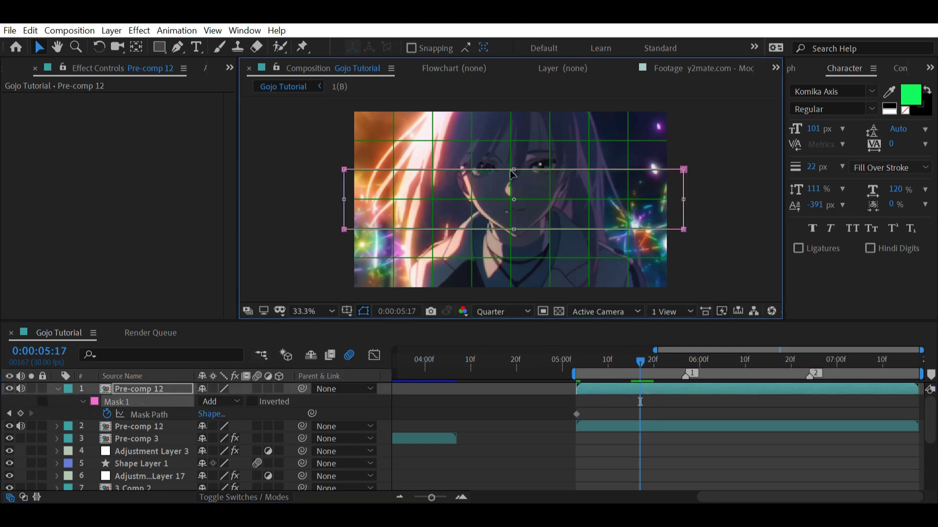
left_click_drag(515, 169, 514, 112)
left_click_drag(515, 230, 512, 287)
- Hold the full-height mask with Mask Path keyframes on 0:00:05:24 and 0:00:06:13
left_click(662, 362)
key("Page_Down")
key("Page_Down")
left_click(20, 413)
left_click_drag(713, 362, 759, 365)
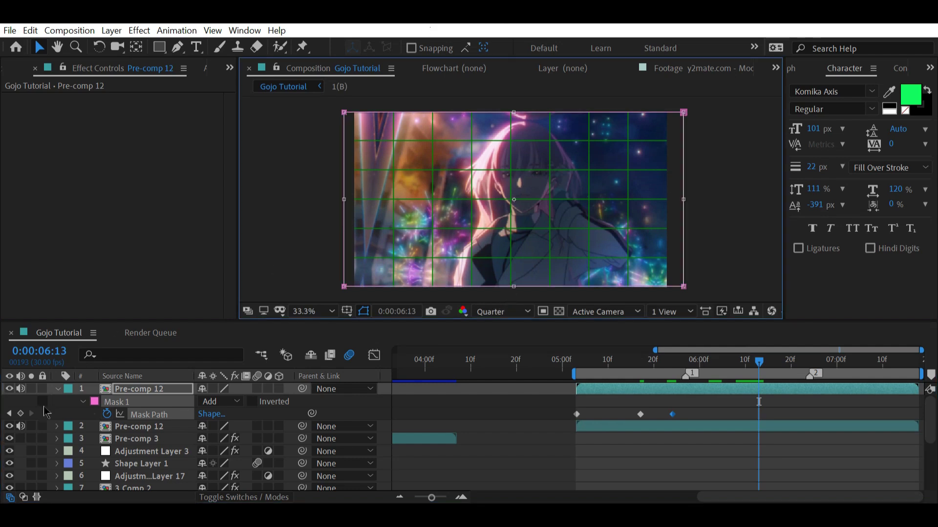
left_click(20, 414)
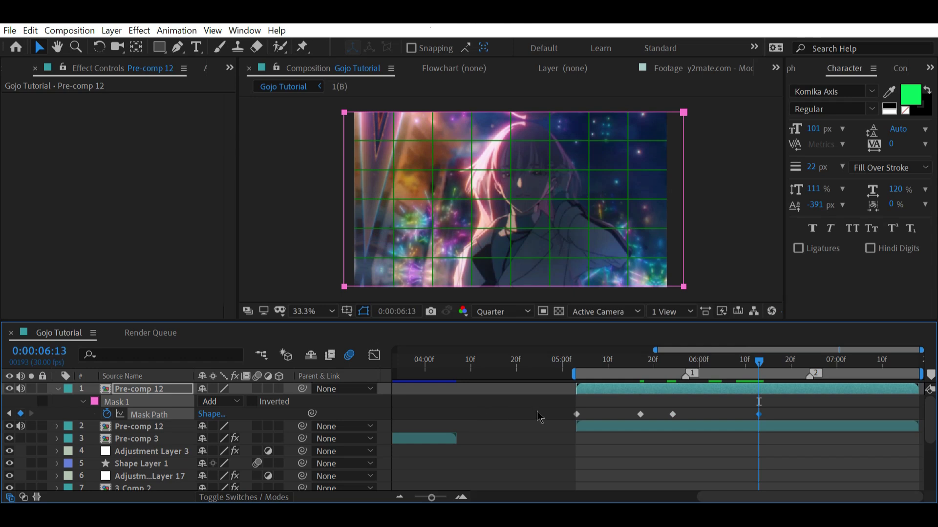
- Narrow the mask by one grid row above and below at 0:00:06:26, and stretch it back to full height at 0:00:07:16
left_click_drag(811, 360, 819, 361)
left_click(514, 288)
left_click_drag(514, 288, 514, 258)
left_click_drag(514, 112, 515, 140)
left_click_drag(897, 362, 910, 362)
left_click(511, 256)
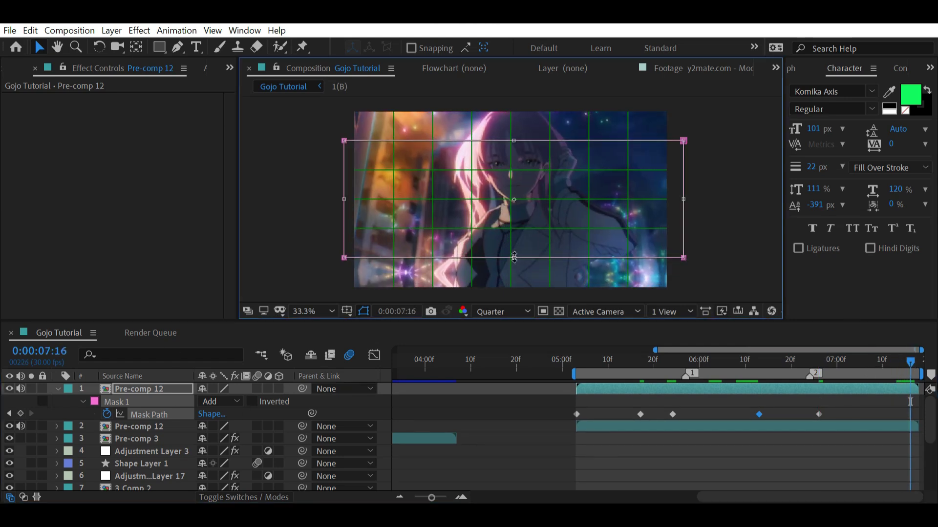
left_click_drag(511, 257, 514, 289)
left_click_drag(514, 141, 514, 112)
- Easy Ease all the Mask Path keyframes and preview the mask animation
left_click_drag(550, 405, 923, 420)
key("F9")
left_click(731, 362)
left_click(725, 426)
left_click(640, 362)
key("space")
left_click(616, 362)
- Apply the Invert effect to the lower Pre-comp 12 layer
left_click(629, 390)
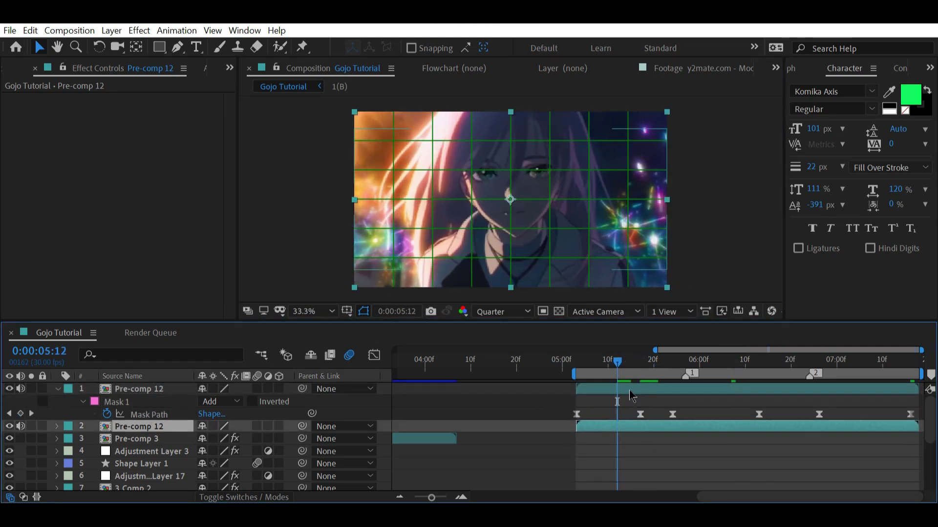
left_click(640, 426)
key("ctrl+space")
type("in")
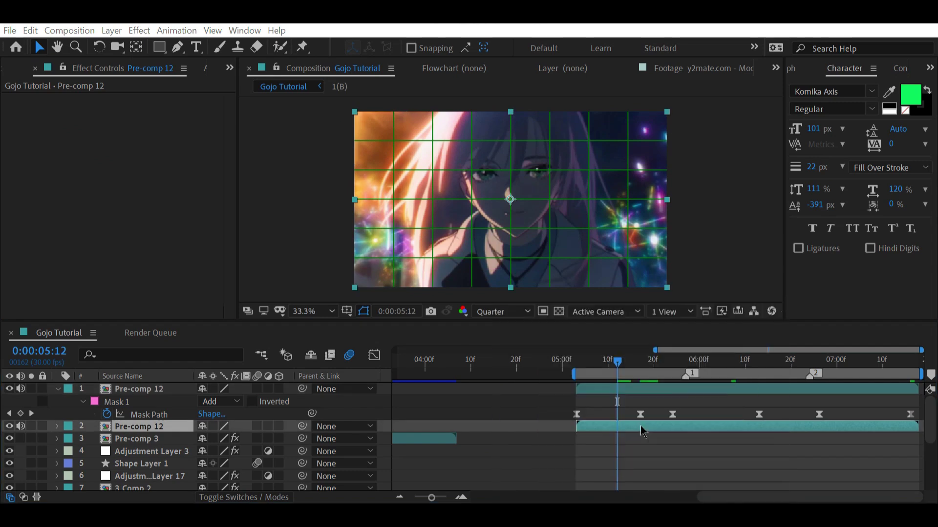
key("ctrl+alt+shift+e")
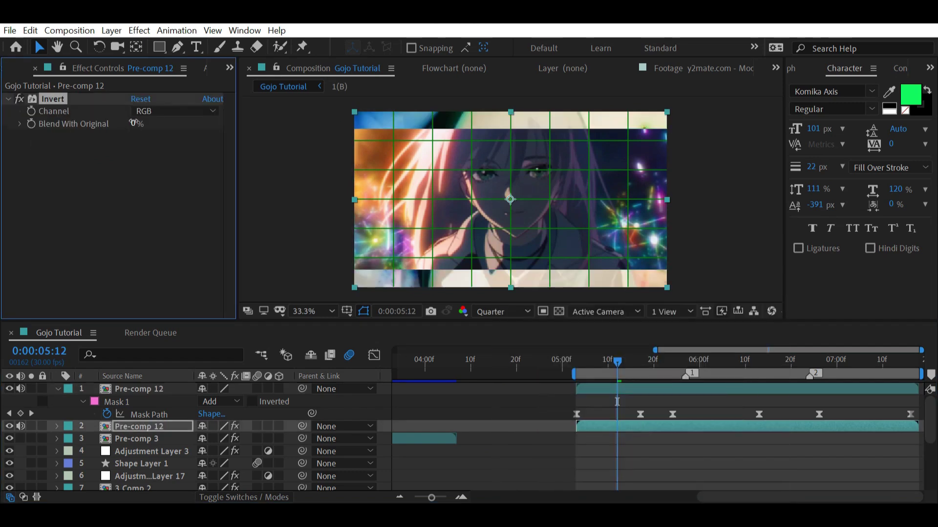
- Set Invert's Channel to Alpha and bring Blend With Original slightly below 90%
left_click(133, 123)
type("90")
key("Return")
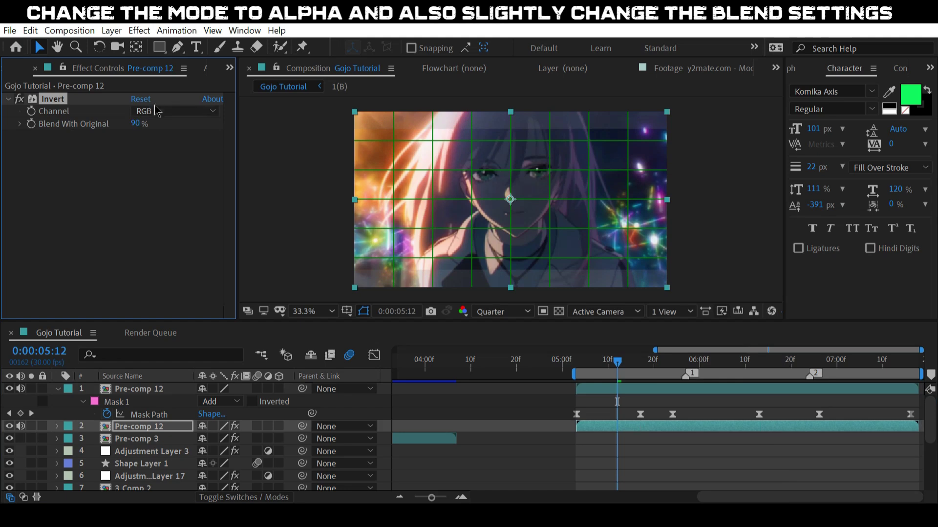
left_click(156, 113)
left_click(175, 269)
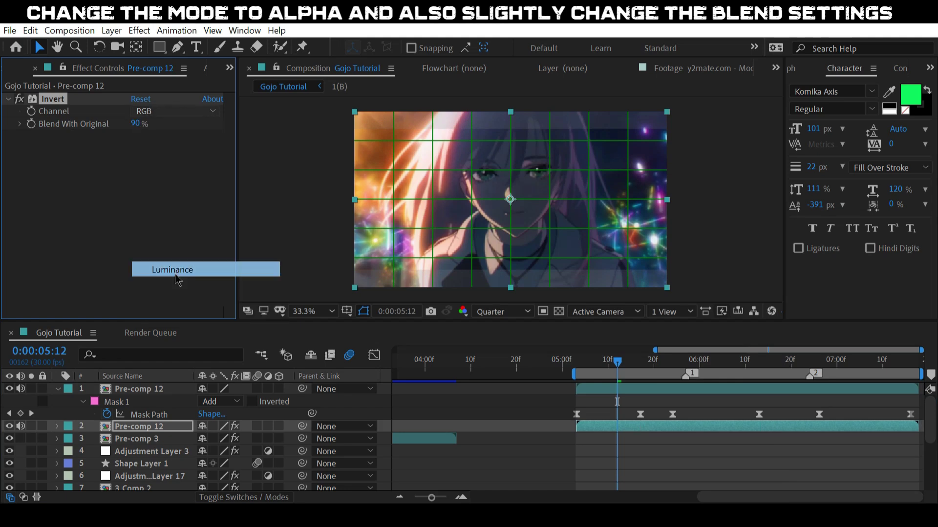
left_click(159, 113)
left_click(161, 319)
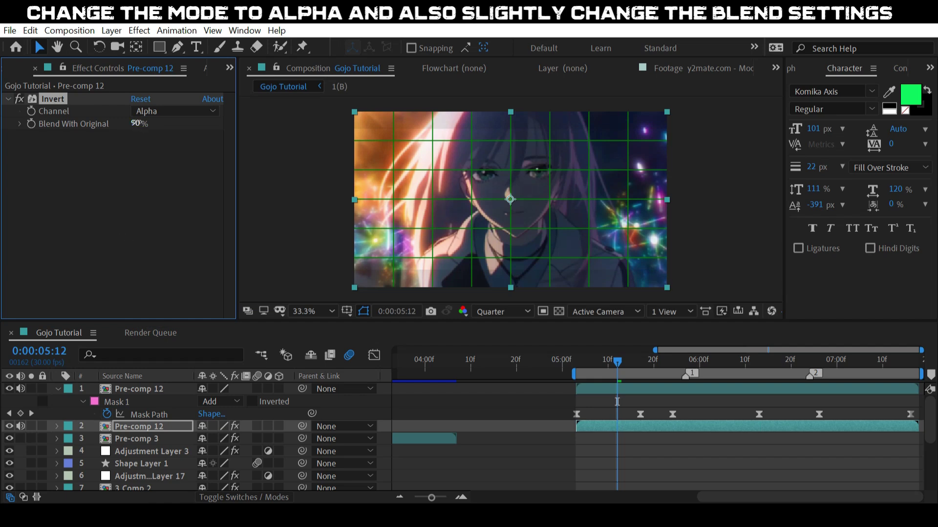
left_click_drag(135, 123, 115, 133)
- Apply S_DropShadow to the masked top Pre-comp 12 layer
left_click(686, 388)
key("ctrl+space")
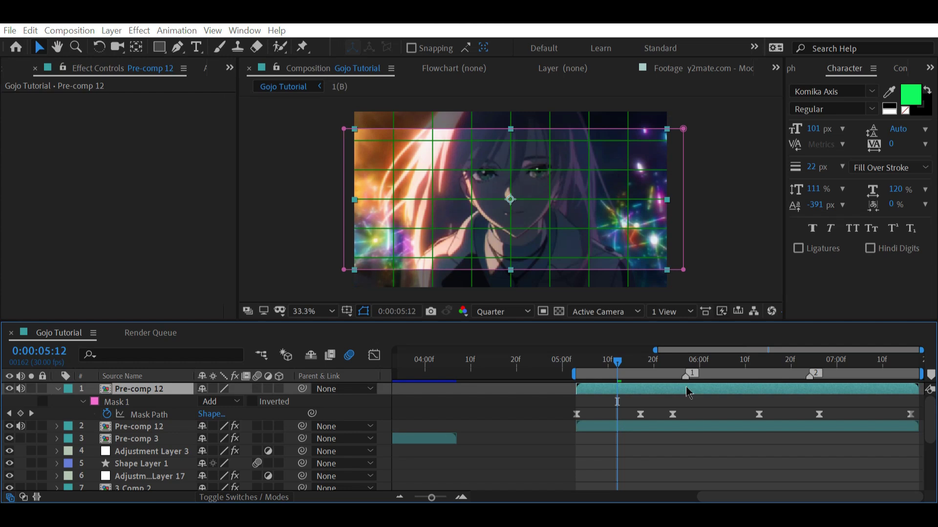
type("drop")
key("BackSpace")
key("BackSpace")
key("BackSpace")
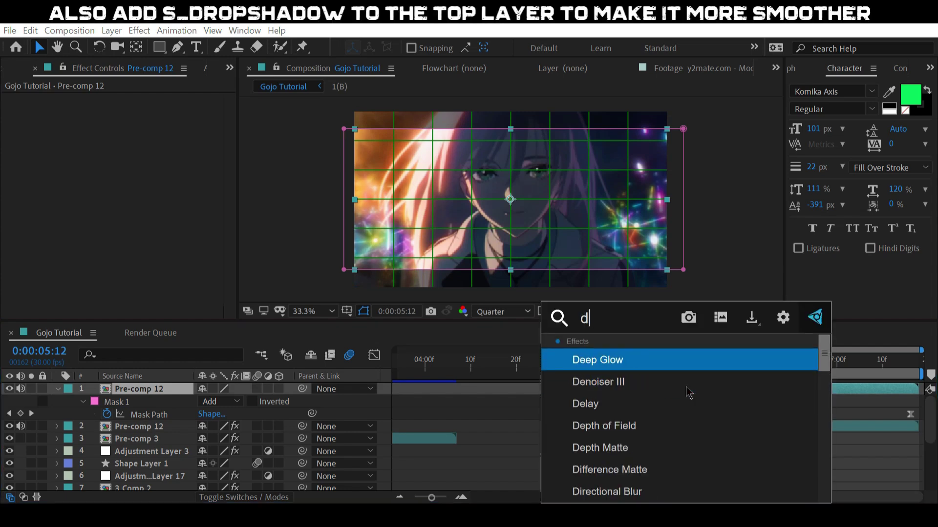
key("BackSpace")
type("s_dro")
key("Return")
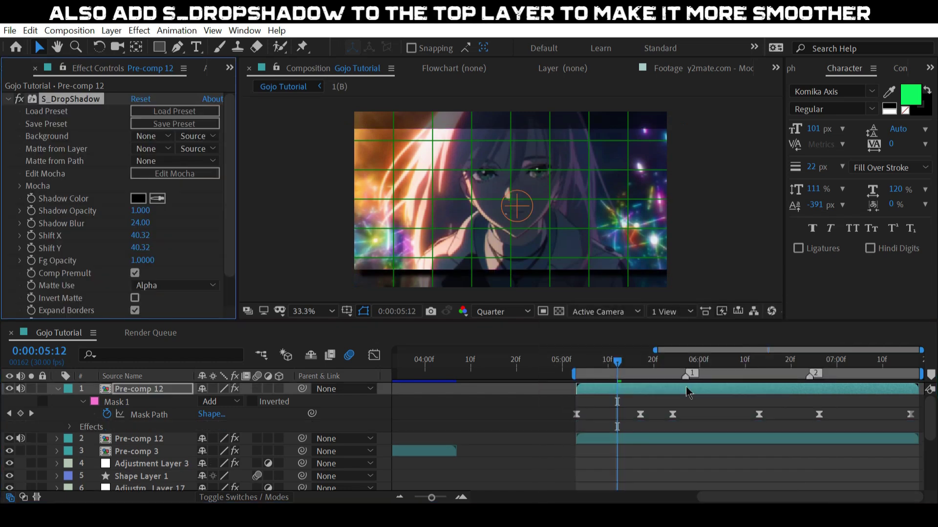
- Shift the drop shadow to X 49.32 and Y 4.32, with Shadow Opacity 2 and Shadow Blur 60
left_click_drag(518, 209, 517, 204)
left_click(147, 211)
key("Return")
left_click_drag(516, 201, 518, 201)
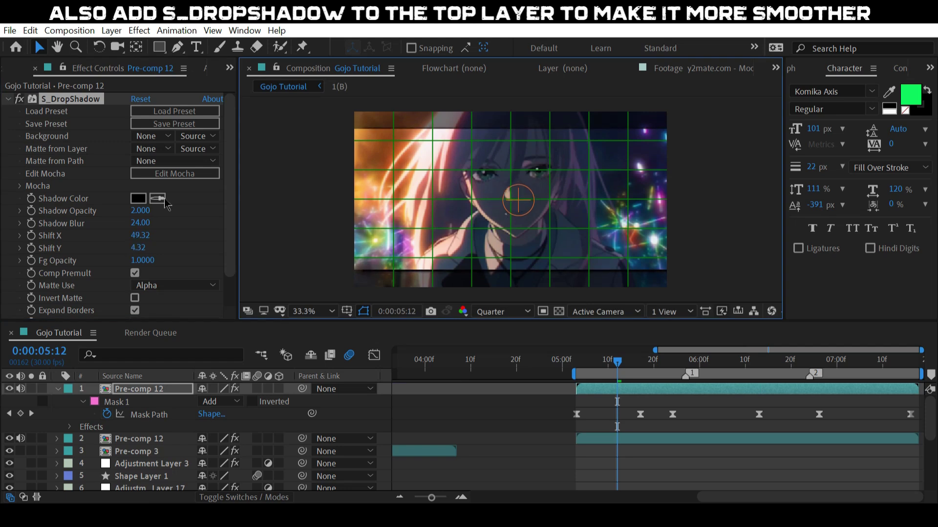
left_click(140, 222)
type("60")
key("Return")
- Hide the mask outlines and the proportional grid in the composition view
left_click(363, 311)
left_click(346, 311)
left_click(398, 344)
- Pre-compose both Pre-comp 12 layers into Pre-comp 13, moving all attributes into the new composition
left_click(676, 439)
key("ctrl+shift+c")
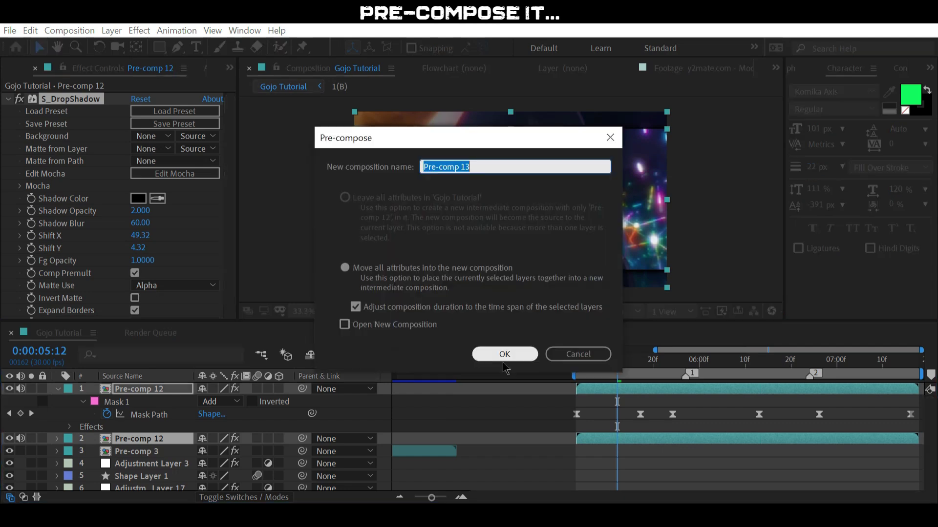
left_click(507, 357)
left_click(504, 354)
- Return to 0:00:05:03 and apply S_WarpTransform to the Pre-comp 13 layer
left_click(576, 365)
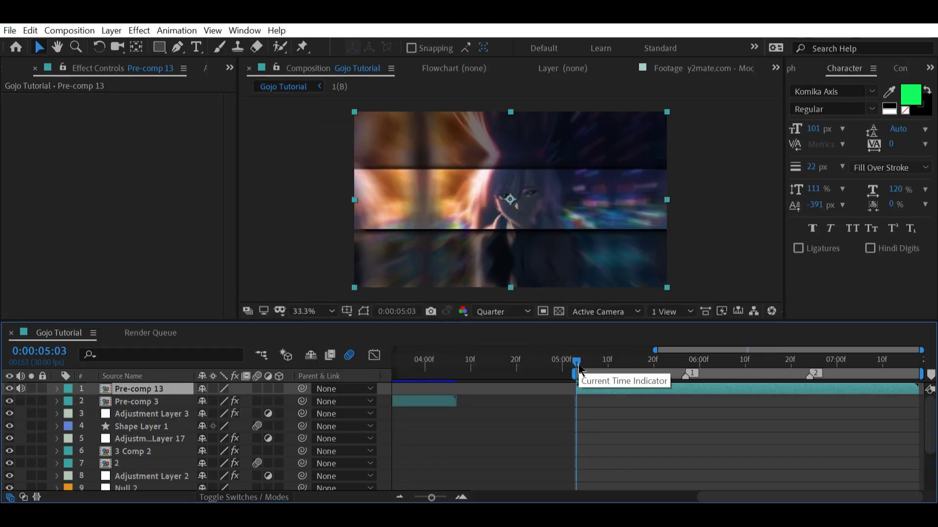
key("ctrl+space")
type("s_warp")
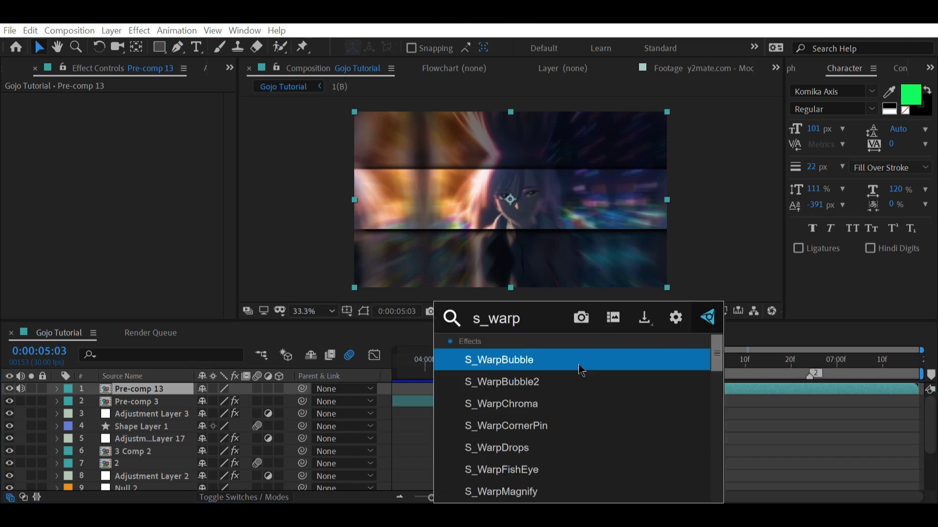
key("Return")
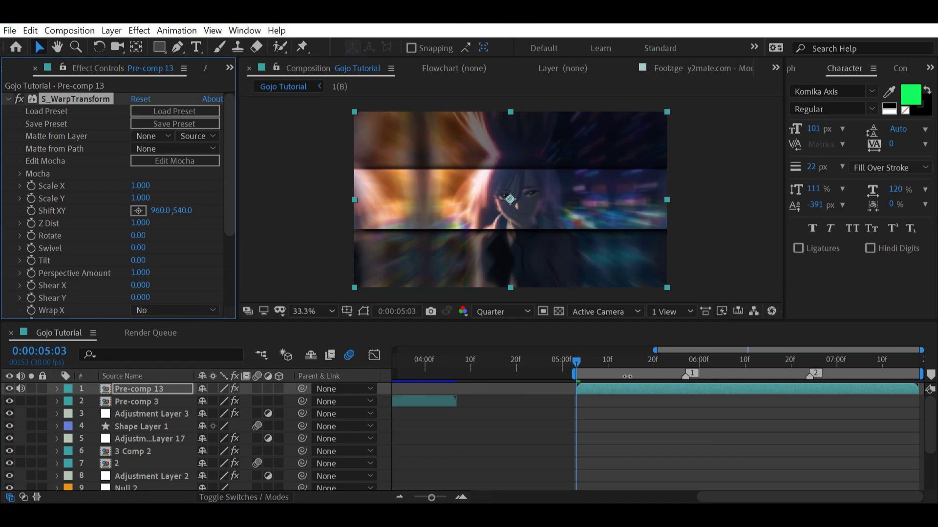
- Keyframe S_WarpTransform's Scale Y at 1 on 0:00:05:23 and at 1.43 on marker 1 at 0:00:05:27
left_click_drag(609, 361, 686, 353)
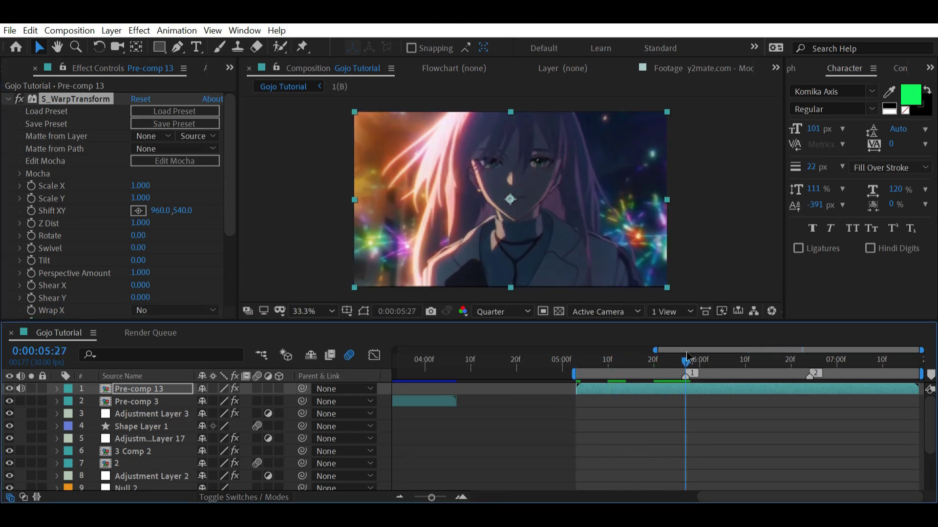
left_click(32, 199)
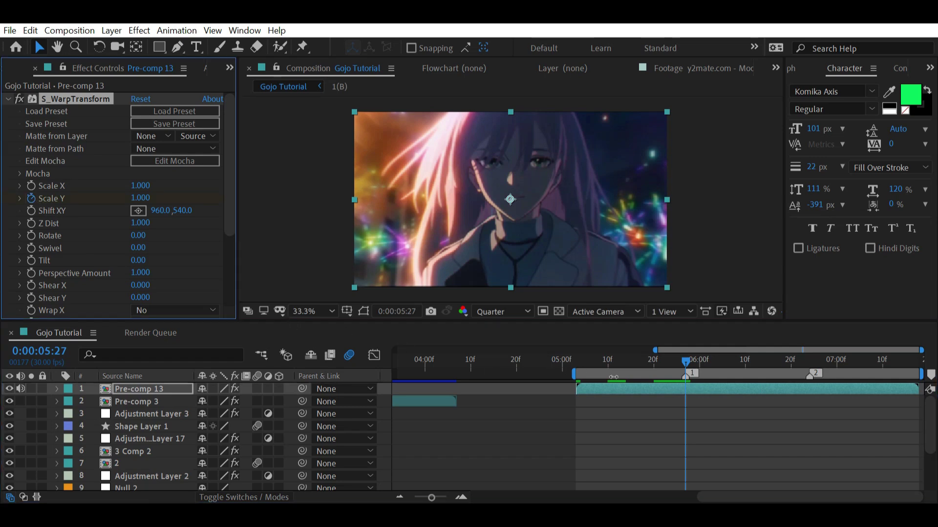
key("u")
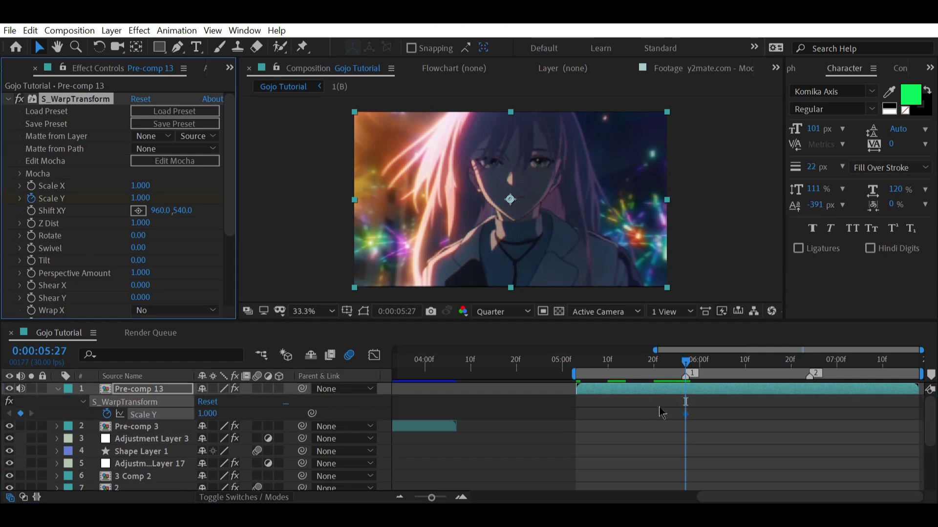
left_click_drag(686, 414, 667, 414)
left_click(207, 413)
type("1.43")
key("Return")
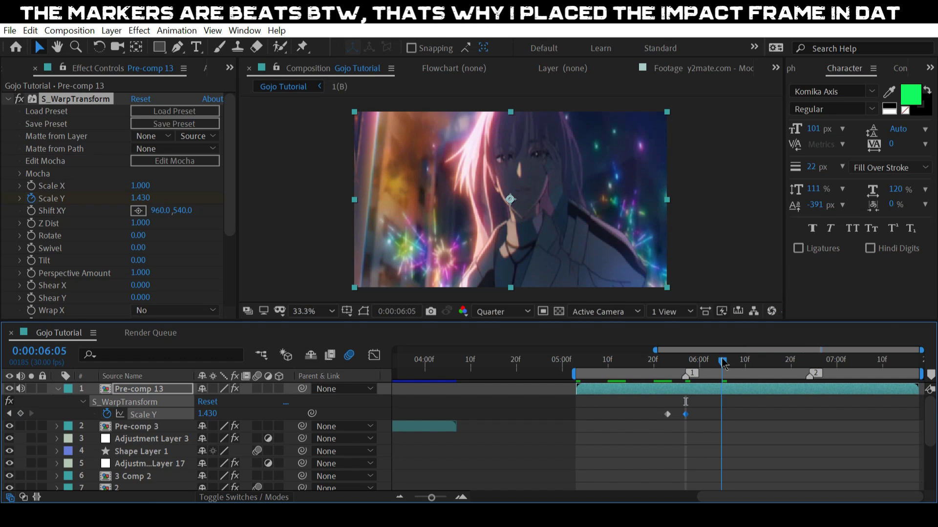
- Keyframe Scale Y at 0 on 0:00:06:09, Easy Ease the three Scale Y keyframes and scrub through the result
left_click_drag(727, 361, 740, 362)
left_click(205, 414)
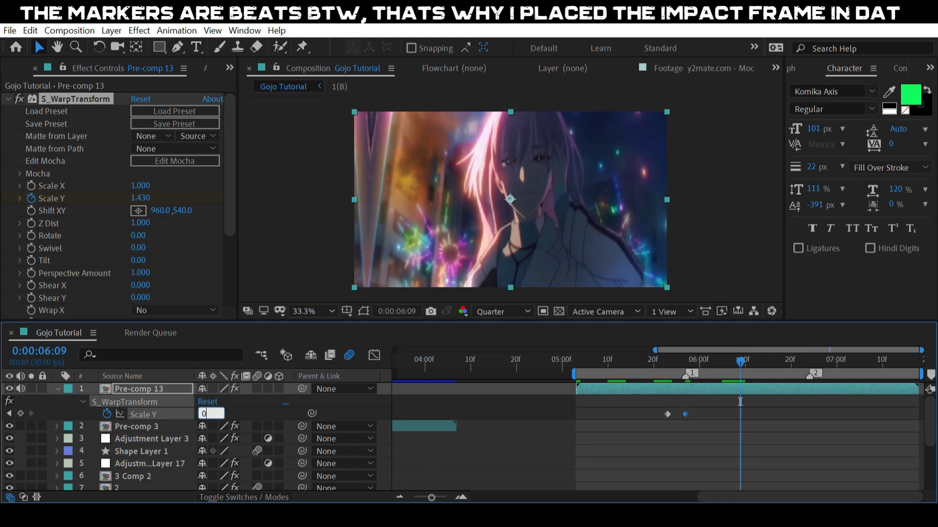
type("0")
key("Return")
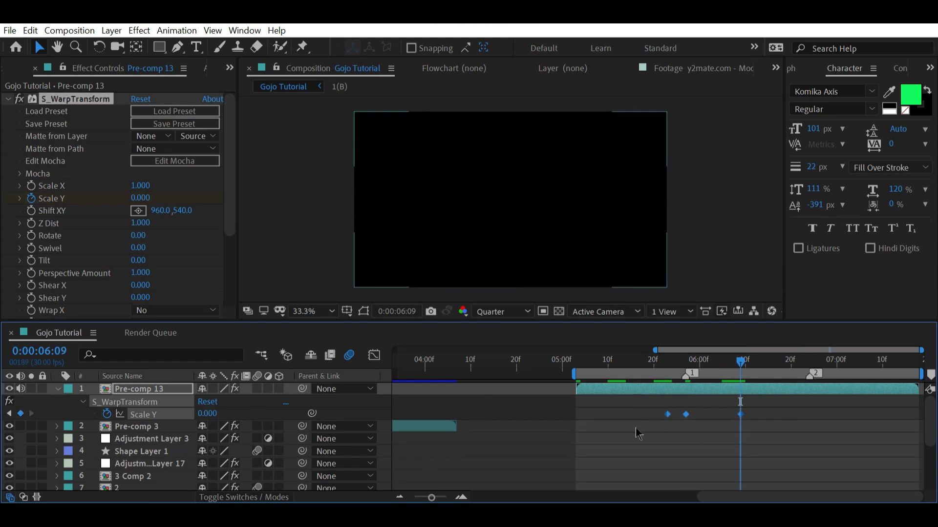
key("F9")
left_click_drag(704, 361, 740, 360)
left_click(730, 435)
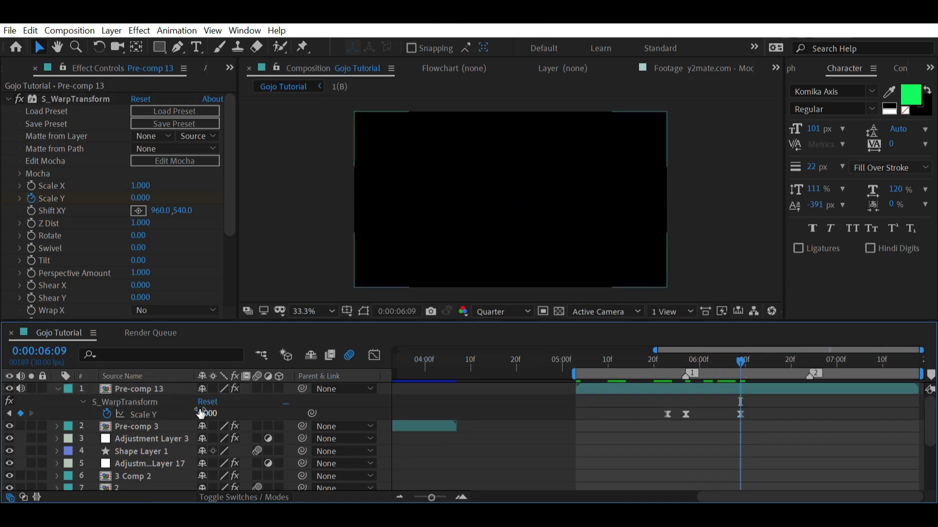
- Set Scale Y to 1 on the 0:00:06:09 keyframe and select all three Scale Y keyframes
left_click(203, 413)
type("1")
key("Return")
left_click_drag(745, 413, 654, 432)
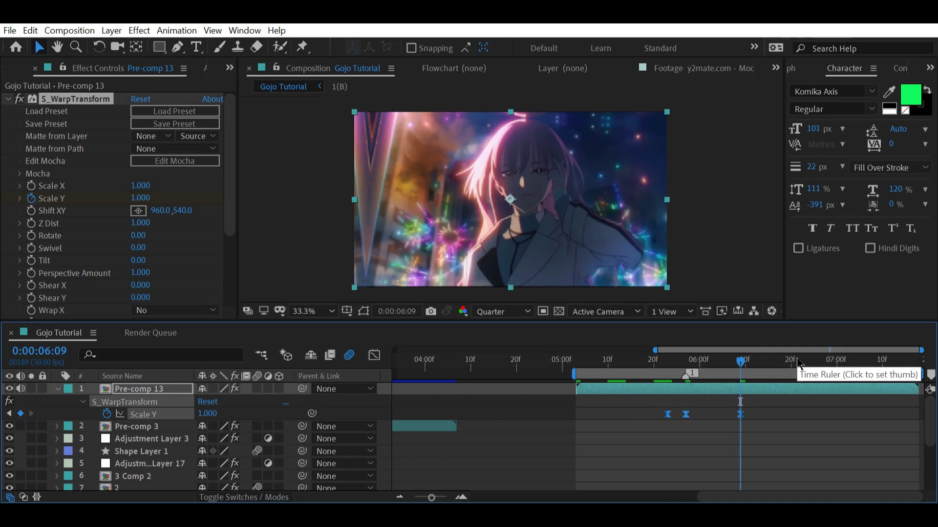
- Reshape the Scale Y speed graph so the drop after marker 1 starts fast and eases out slowly
left_click(374, 355)
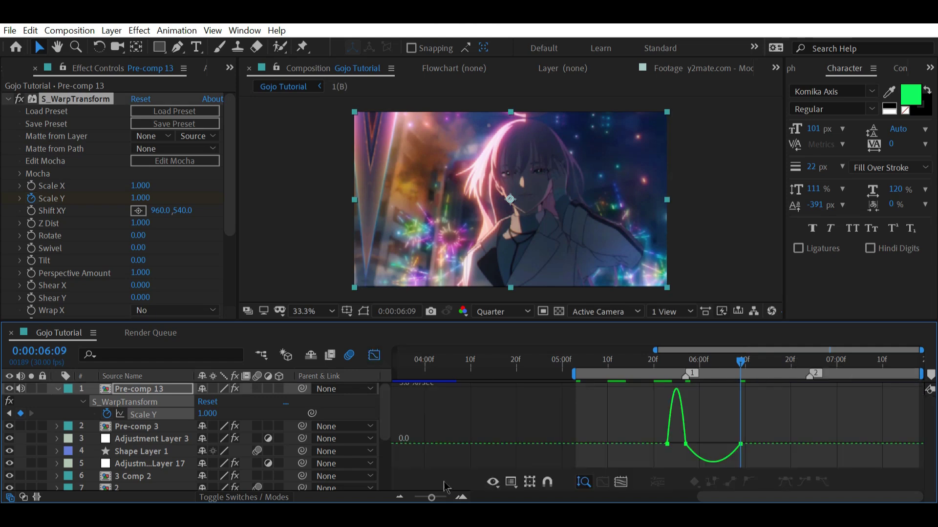
left_click(461, 497)
left_click_drag(597, 423, 528, 444)
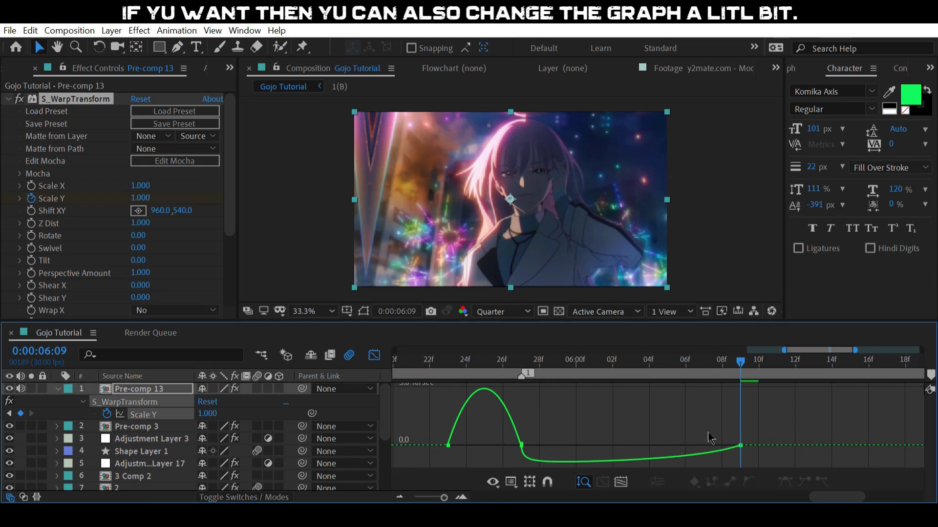
left_click_drag(703, 445, 679, 448)
left_click_drag(505, 458, 468, 439)
left_click(374, 355)
key("u")
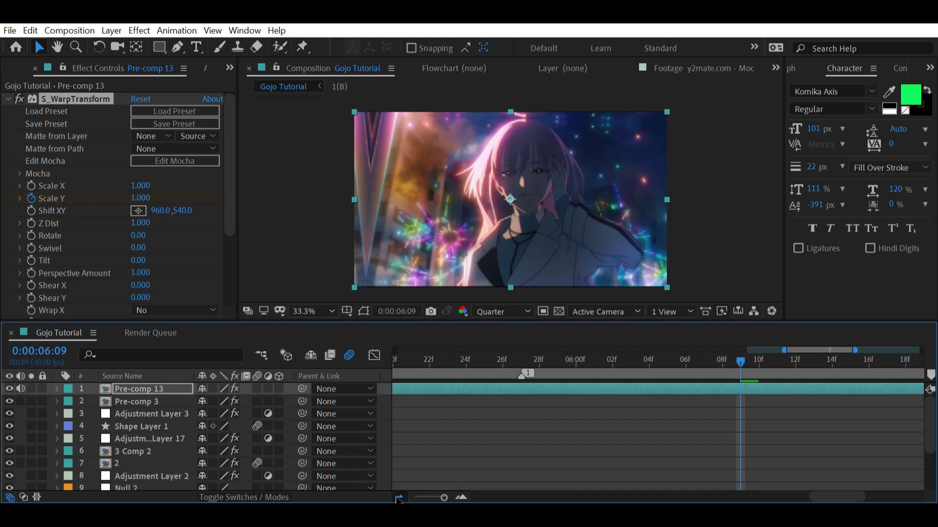
key("minus")
key("minus")
- Return to 0:00:05:03 and apply S_DissolveShake to the Pre-comp 13 layer
left_click(7, 99)
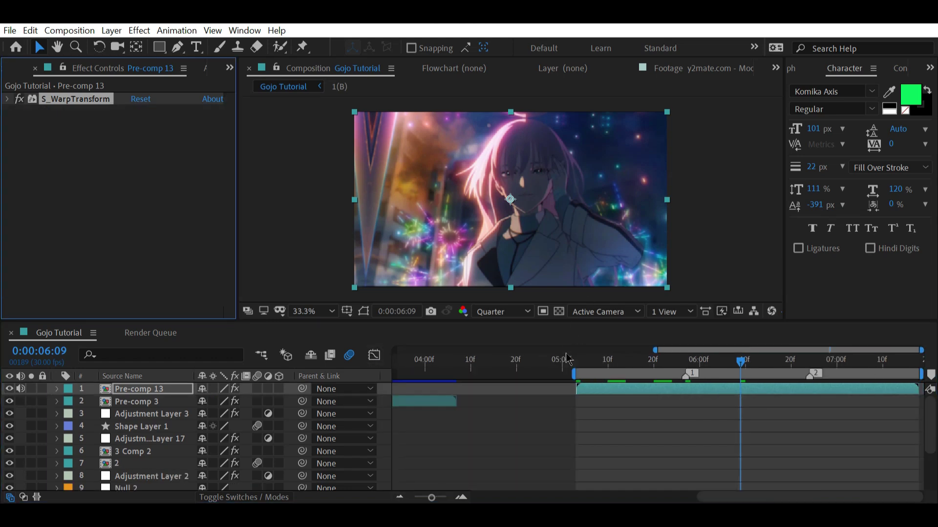
left_click(573, 365)
key("ctrl+space")
type("s_")
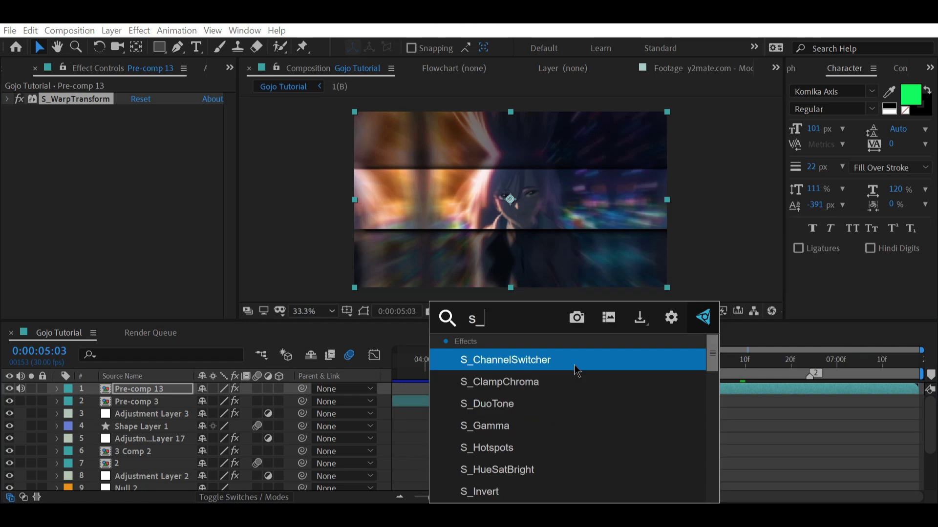
type("dissolvesh")
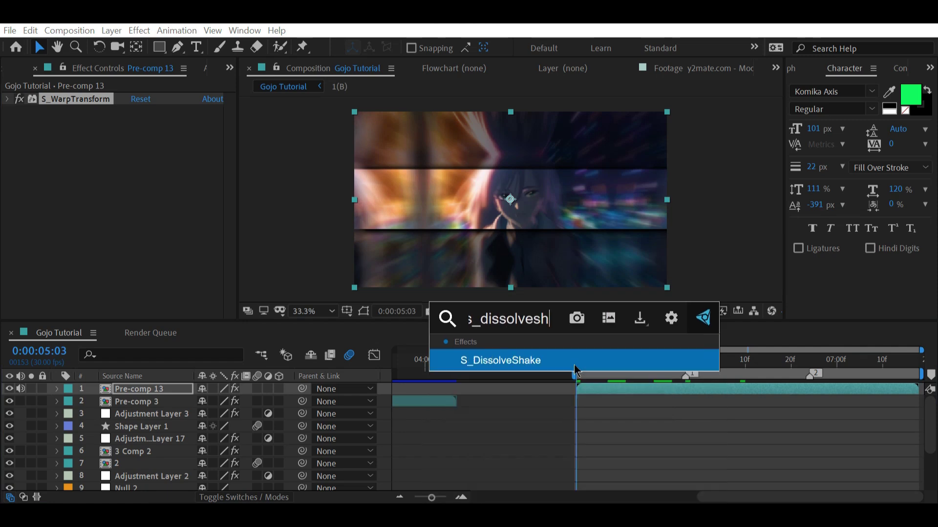
key("Return")
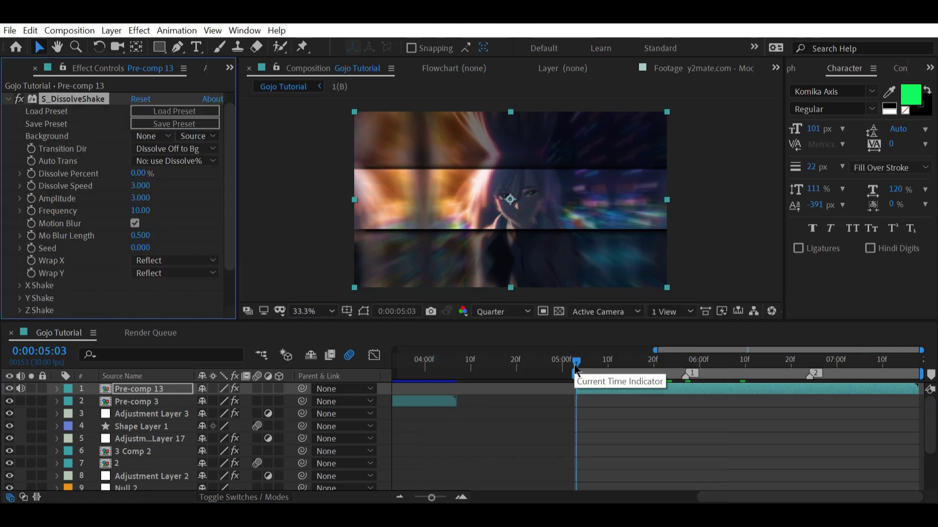
- Set S_DissolveShake's Dissolve Percent to 15% and adjust the X Rand Amp under X Shake
left_click(142, 174)
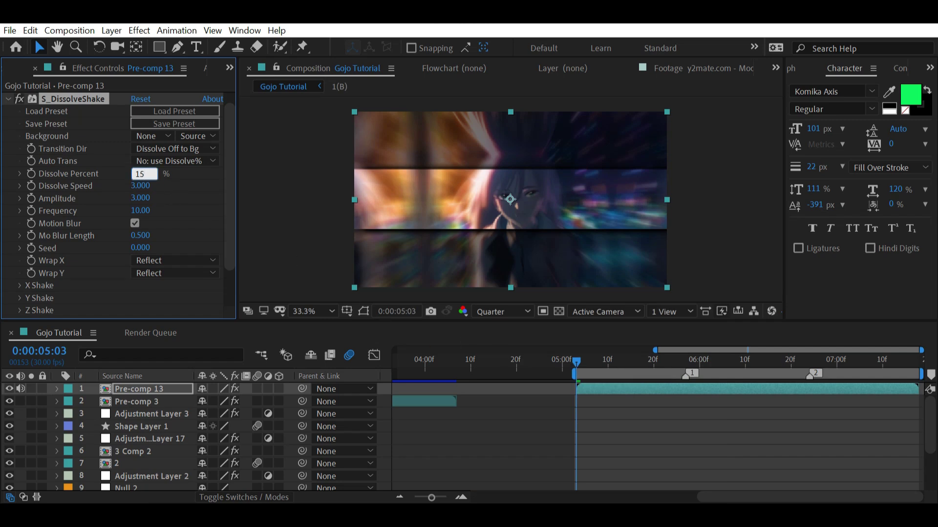
key("Return")
left_click(20, 285)
left_click(139, 263)
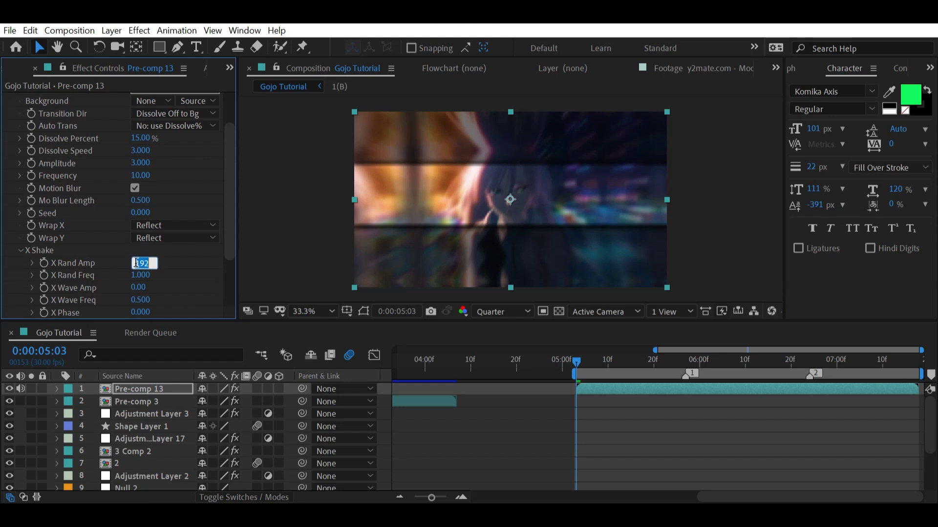
key("Return")
left_click(20, 250)
- Set S_DissolveShake's Y Rand Amp under Y Shake to 36
left_click(20, 262)
left_click(139, 263)
key("Return")
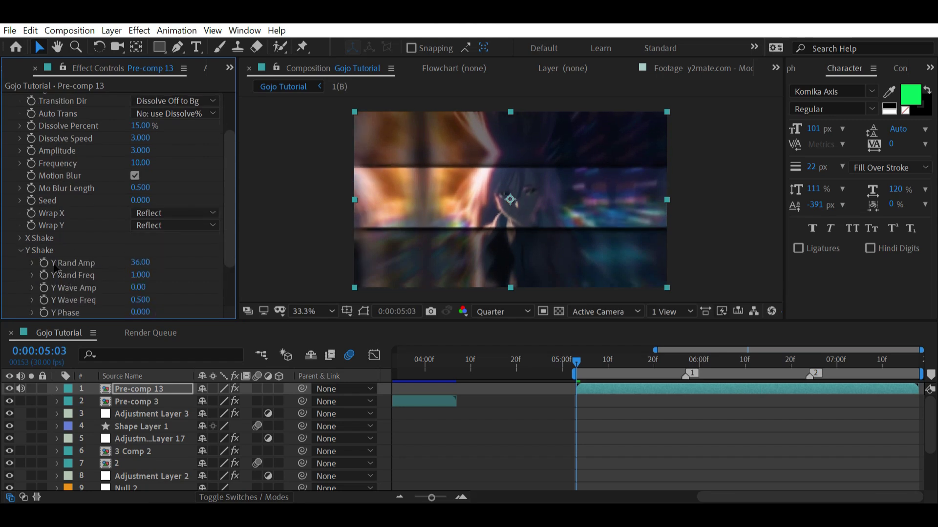
left_click(22, 251)
scroll(116, 237, "up", 3)
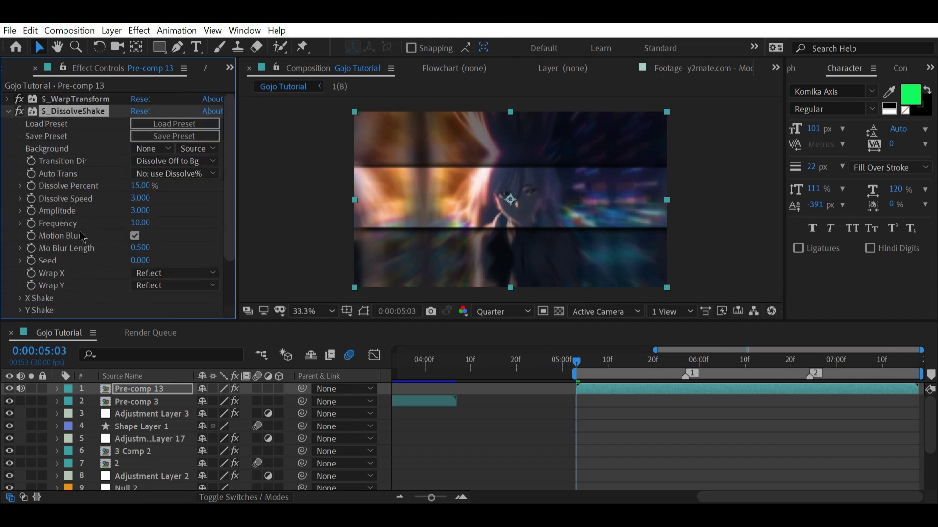
- Keyframe S_DissolveShake's Amplitude at 18 on 0:00:05:03 and at 0 on 0:00:05:14
left_click(140, 215)
key("Return")
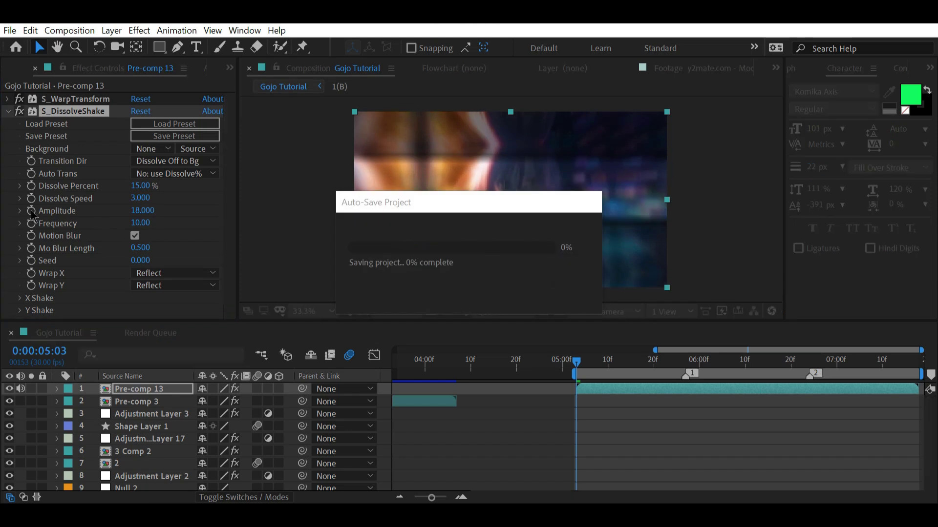
key("u")
left_click_drag(595, 367, 626, 366)
left_click(209, 438)
type("0")
key("Return")
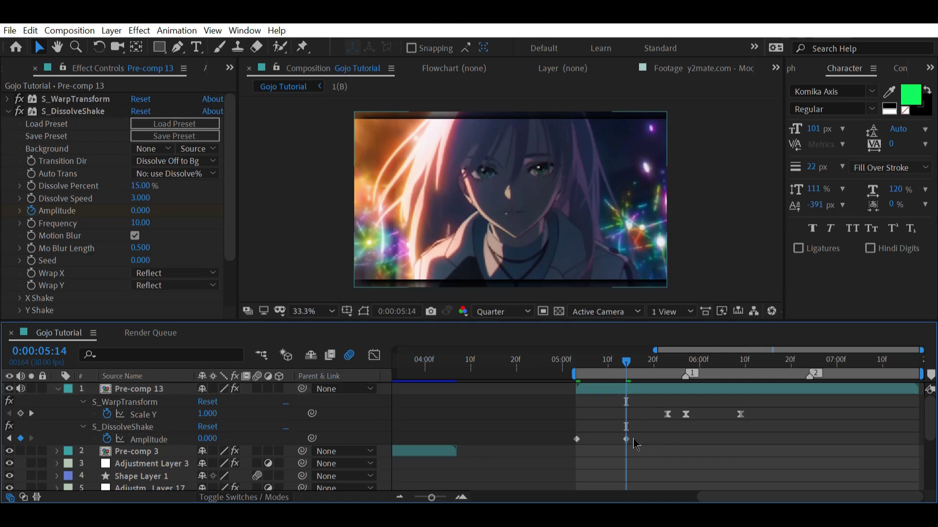
- Easy Ease the two Amplitude keyframes and adjust their graph, shifting the second keyframe about two frames earlier
left_click_drag(626, 439, 565, 458)
key("F9")
left_click(374, 356)
left_click_drag(529, 421, 597, 390)
left_click(374, 356)
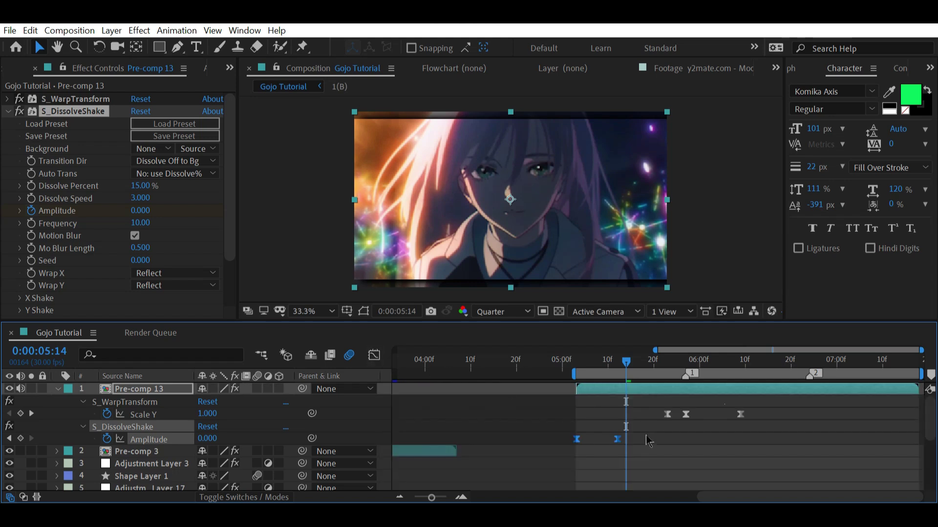
- Keyframe Amplitude at 0 on 0:00:05:24 and at 12 on marker 1 at 0:00:05:27
left_click(673, 363)
left_click(681, 437)
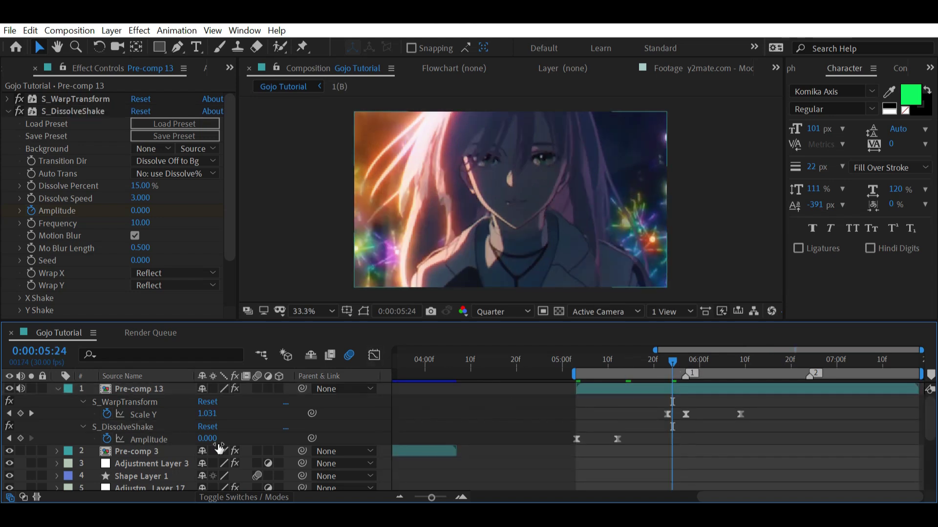
left_click(21, 438)
left_click(685, 365)
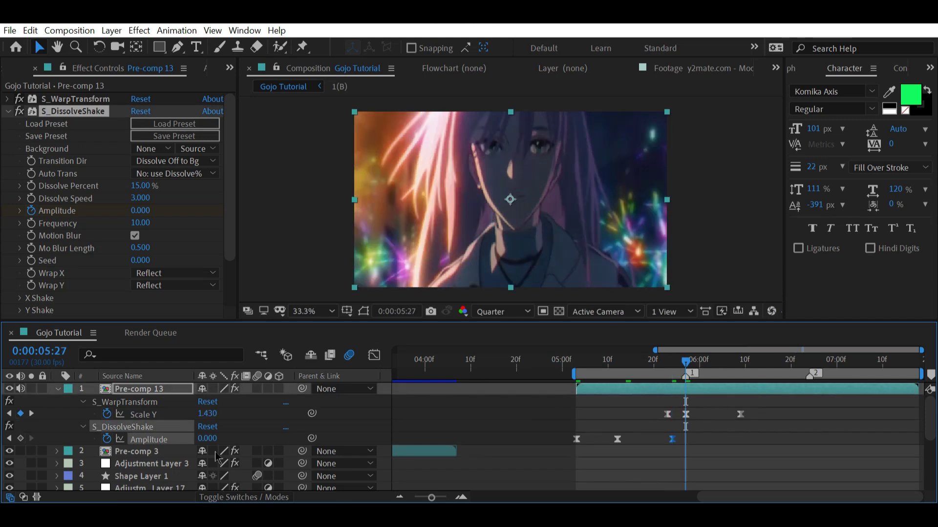
left_click(207, 439)
key("Return")
- Keyframe Amplitude back at 0 on 0:00:06:03, six frames after marker 1
key("Page_Down")
key("Page_Down")
key("Page_Down")
key("Page_Down")
key("Page_Down")
key("Page_Down")
left_click(213, 439)
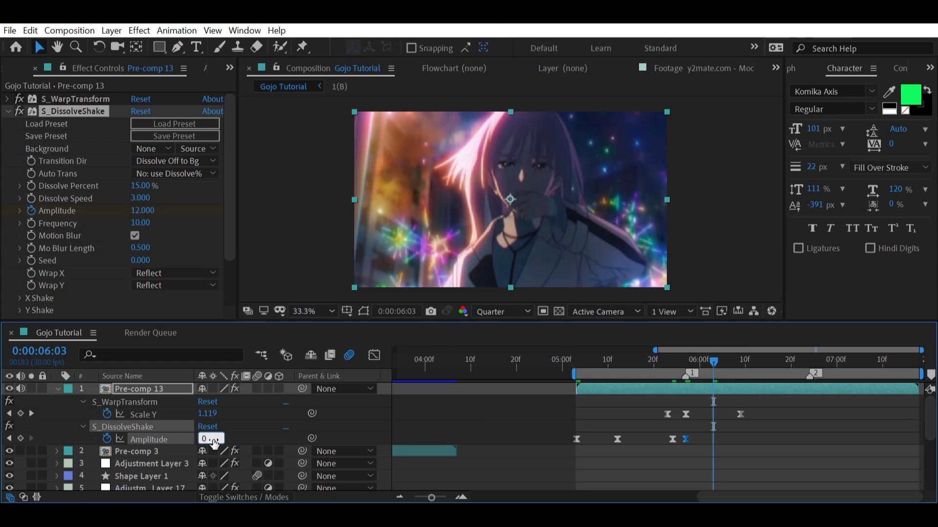
type("0")
key("Return")
- Copy the three Amplitude keyframes around marker 1 to 0:00:06:21 so they peak on marker 2, and return to 0:00:05:03
left_click_drag(742, 447, 657, 435)
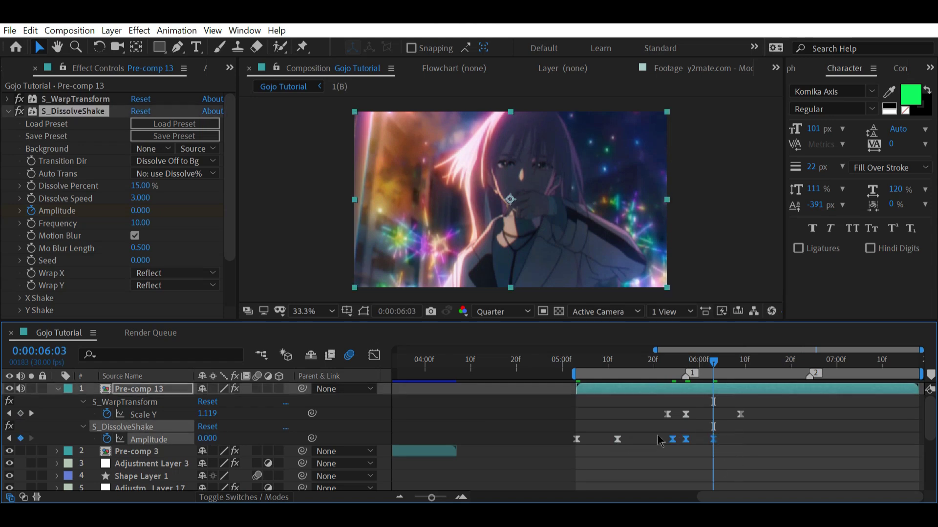
left_click(796, 367)
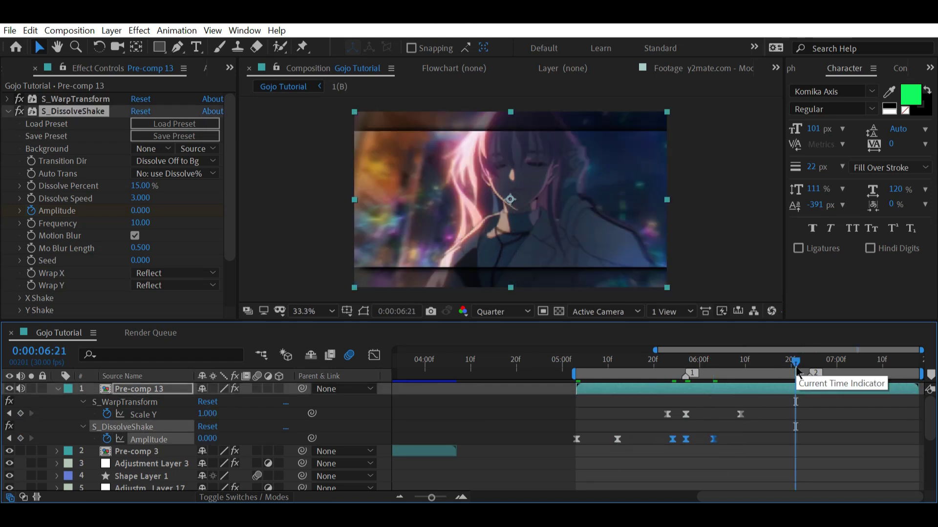
key("ctrl+v")
left_click(810, 366)
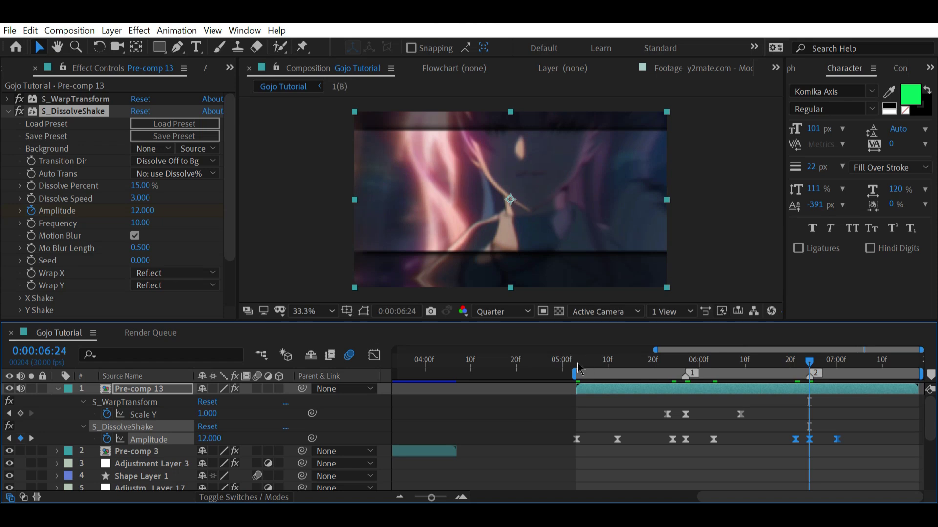
left_click(575, 366)
key("ctrl+space")
type("op")
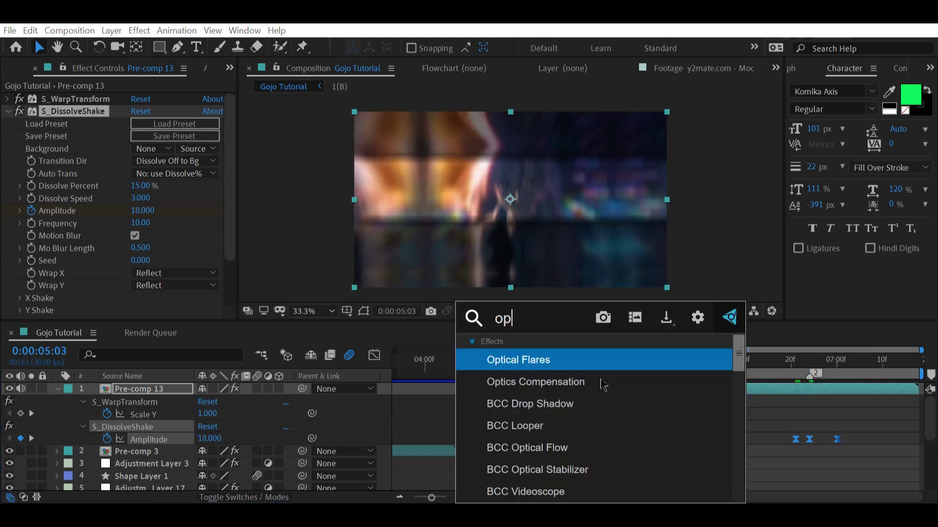
type("tic")
key("Return")
key("ctrl+z")
- Apply Optics Compensation to Pre-comp 13 with Reverse Lens Distortion enabled and keyframe its Field Of View at 0 on 0:00:05:03
key("ctrl+space")
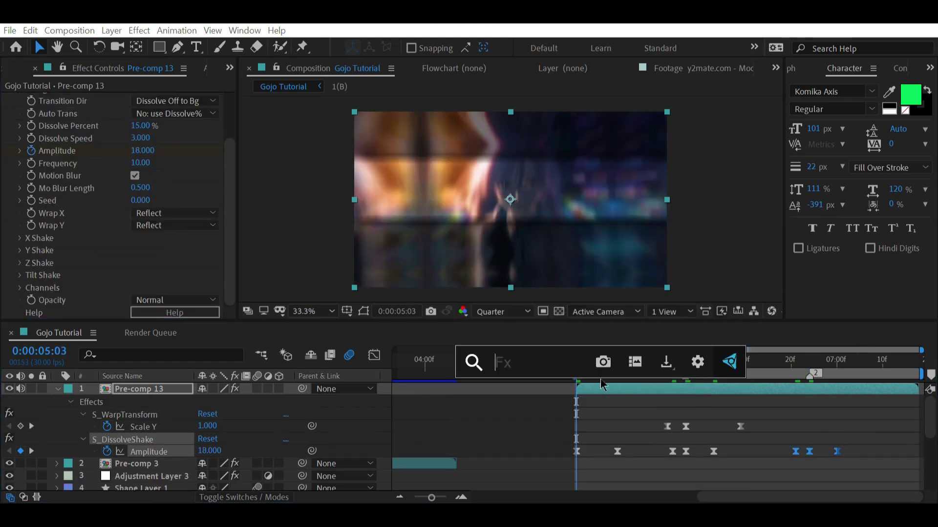
type("optic")
left_click(601, 383)
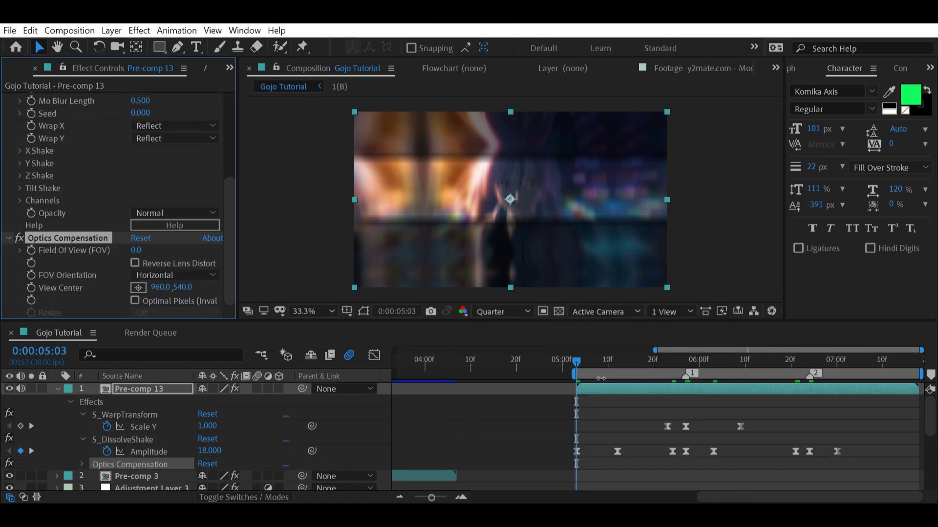
left_click(170, 265)
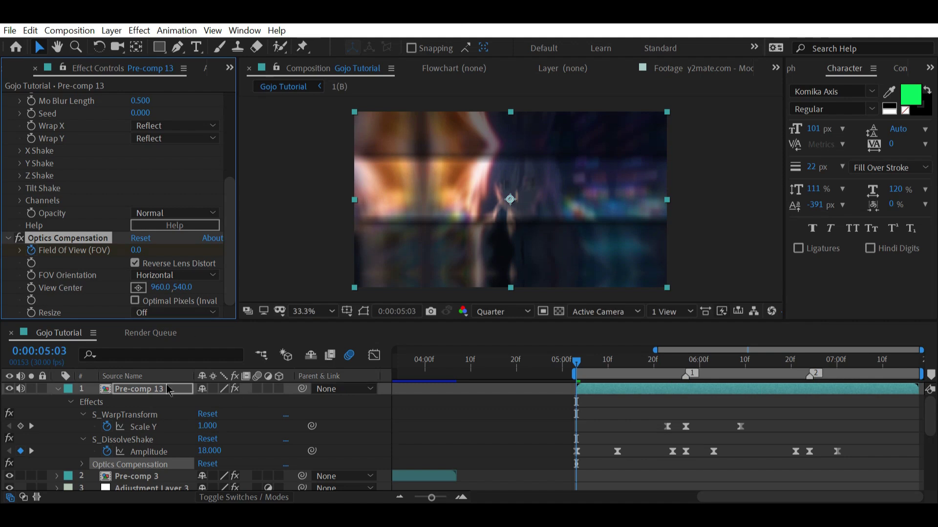
- Keyframe Optics Compensation's Field Of View at 75 on 0:00:05:21
left_click(640, 362)
left_click(658, 362)
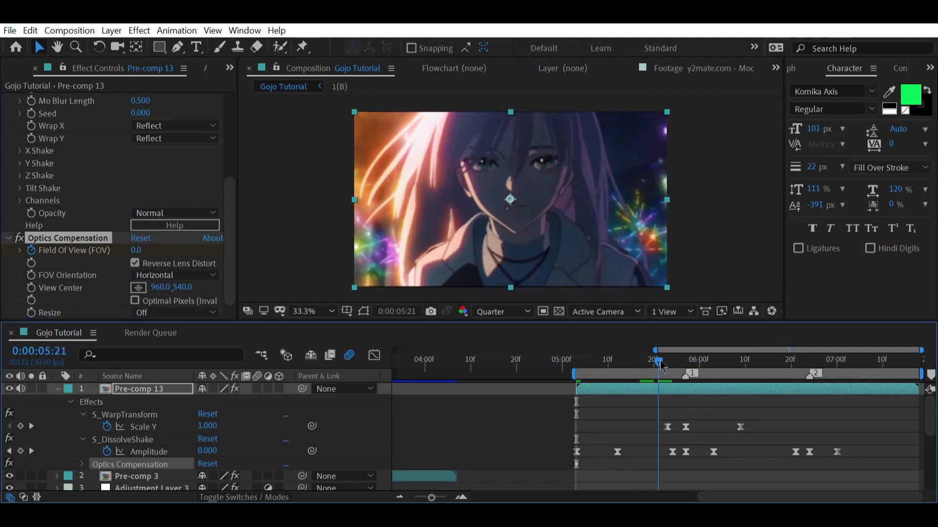
left_click(138, 250)
left_click(139, 250)
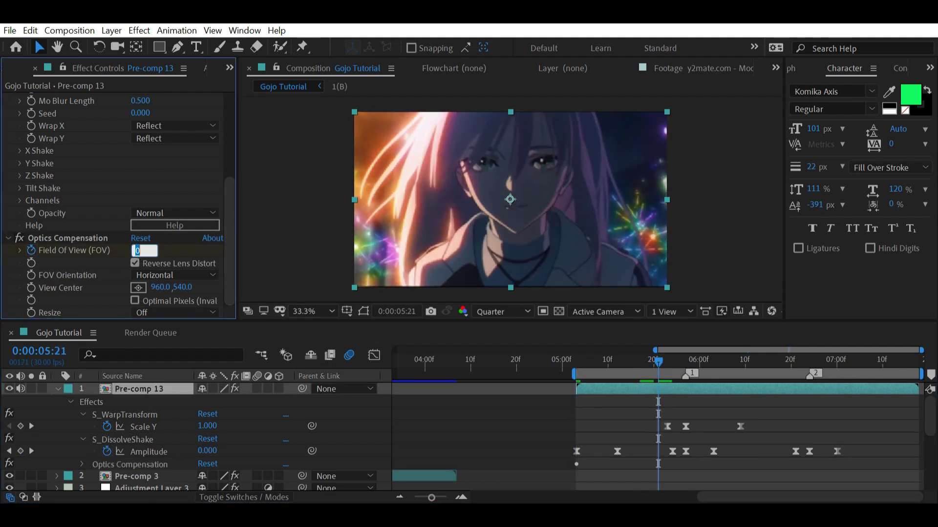
type("76")
key("Return")
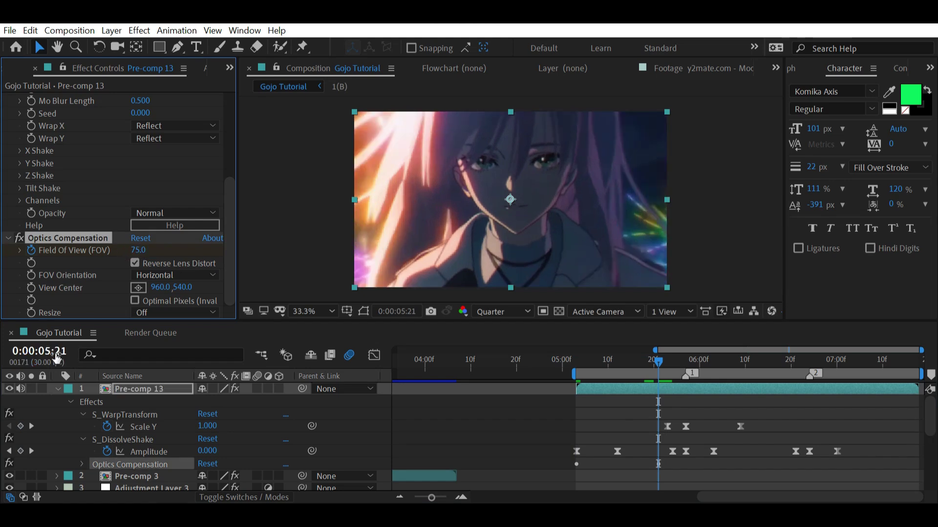
- Keyframe Field Of View at 75 on 0:00:06:16 and at 120 on marker 2 at 0:00:06:24
left_click_drag(712, 367, 772, 356)
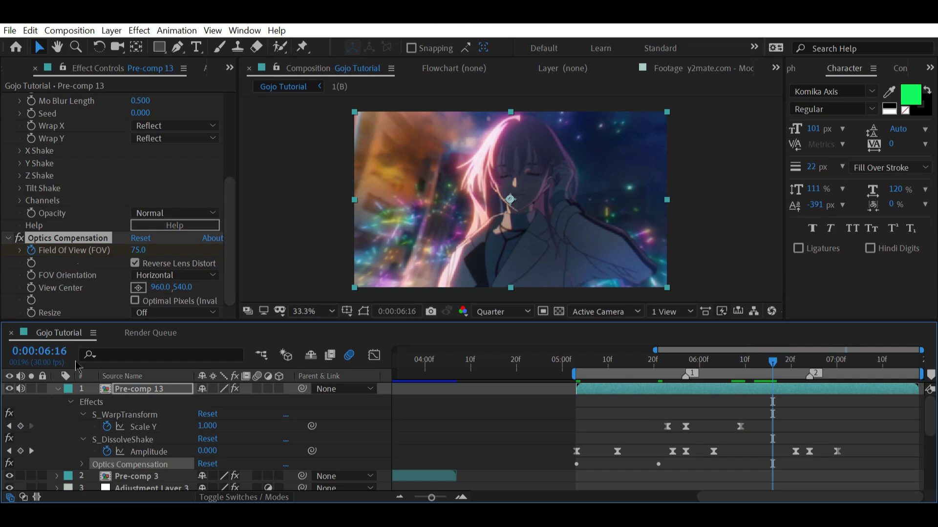
key("u")
key("u")
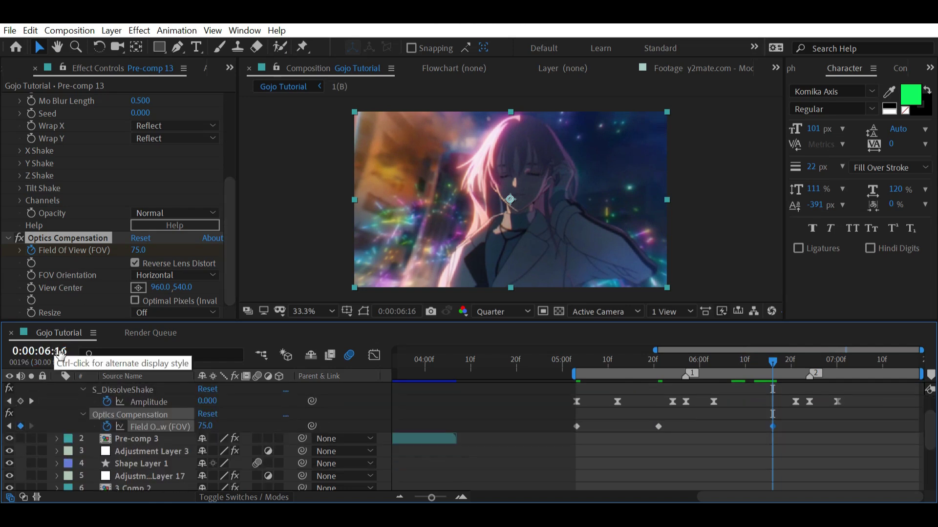
left_click(808, 361)
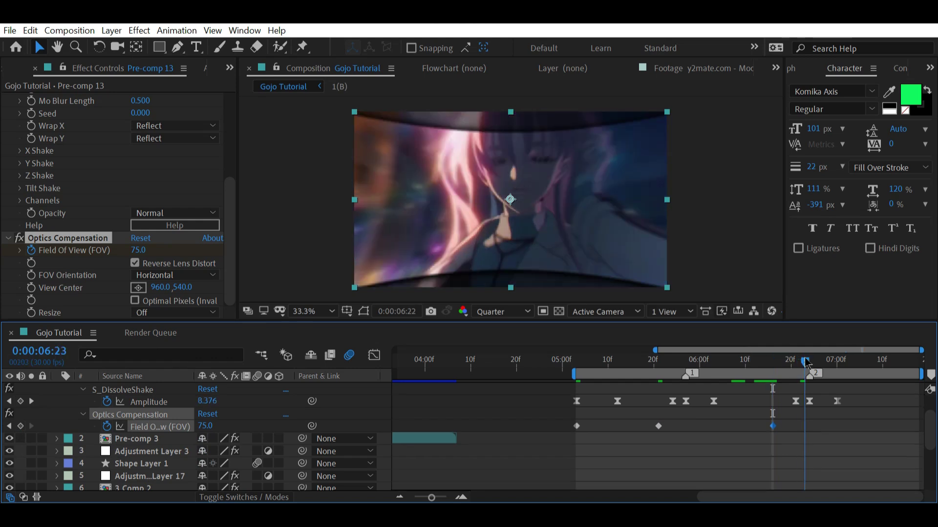
left_click(205, 426)
key("Return")
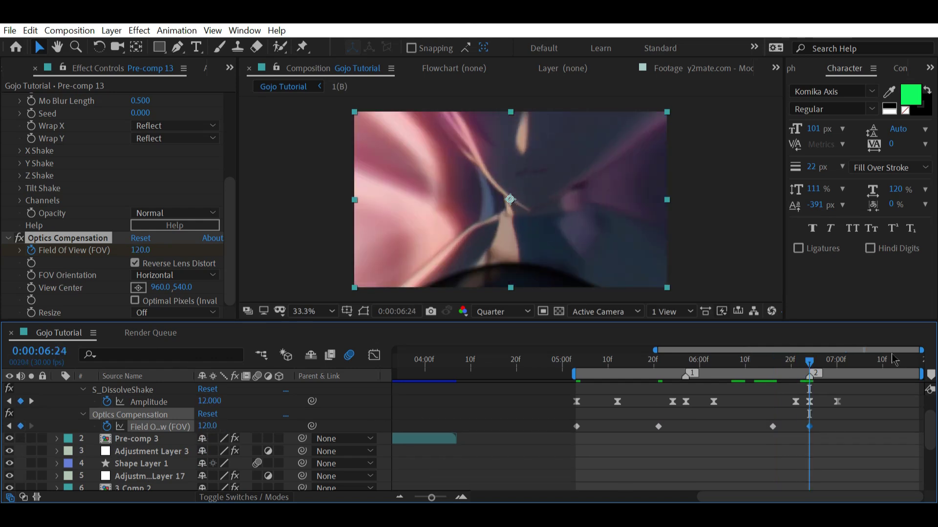
- Keyframe Field Of View at 30 on 0:00:07:17 and Easy Ease all five Field Of View keyframes
key("space")
left_click(207, 425)
type("30")
key("Return")
left_click_drag(545, 428, 907, 423)
key("F9")
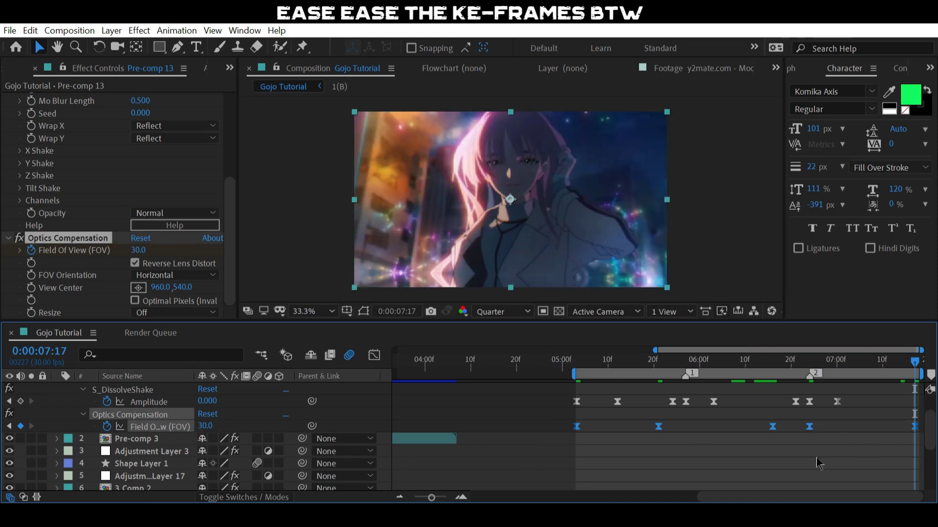
- Apply the Warp effect to Pre-comp 13 at 0:00:05:03 and set its Warp Style to FishEye
left_click(579, 360)
left_click(7, 238)
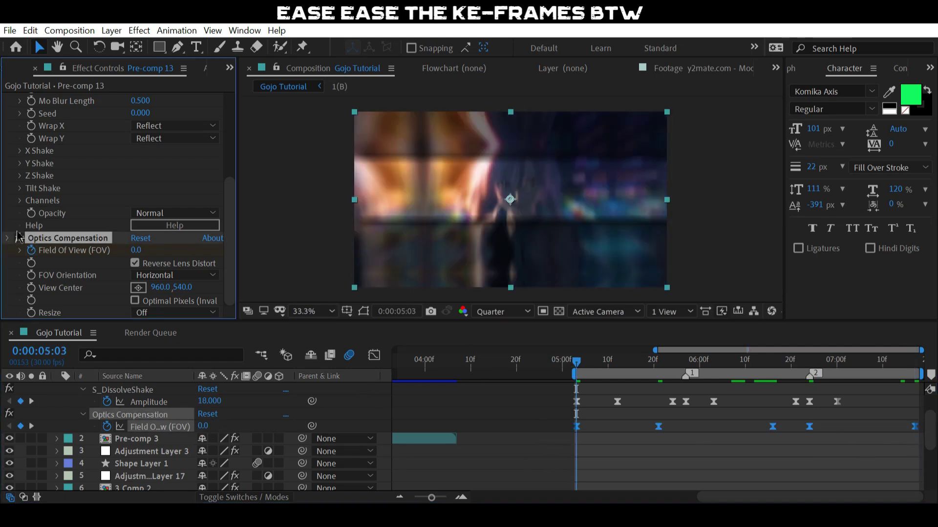
left_click(7, 111)
left_click(21, 167)
scroll(630, 401, "up", 2)
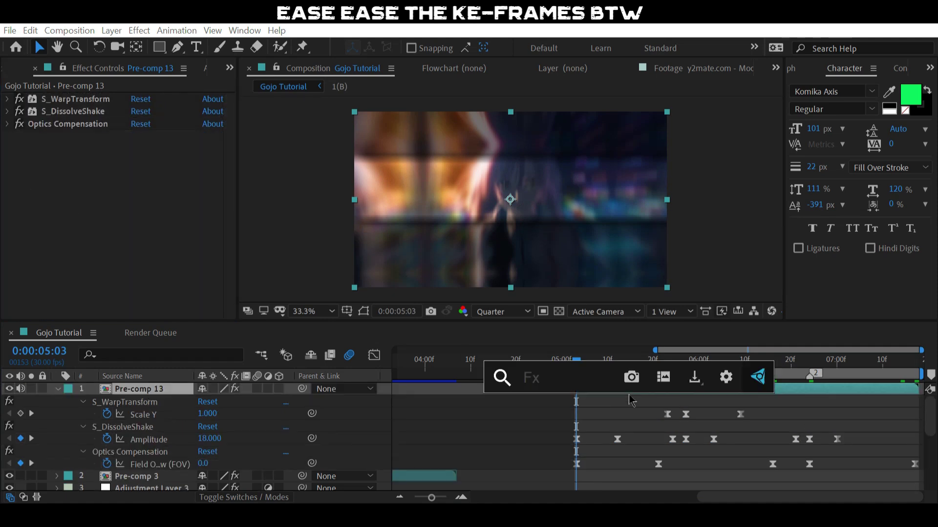
key("ctrl+space")
type("warp")
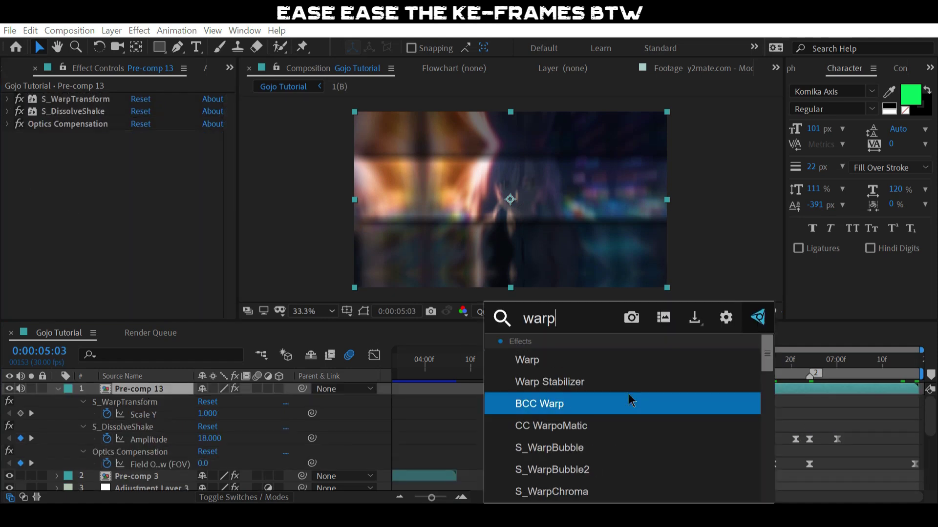
key("Return")
left_click(164, 149)
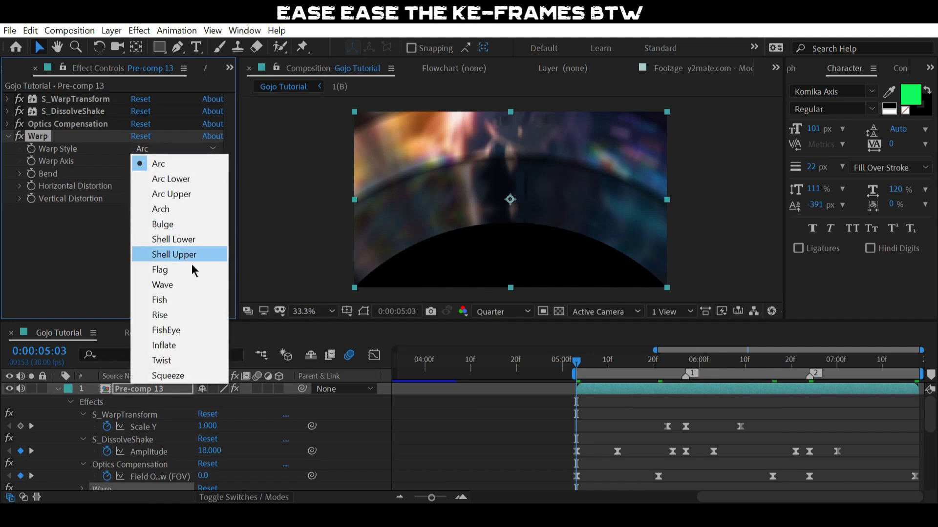
left_click(168, 330)
- Set Warp's Bend to -100, keyframe it on 0:00:05:03 and reveal the layer's keyframed properties
left_click(135, 174)
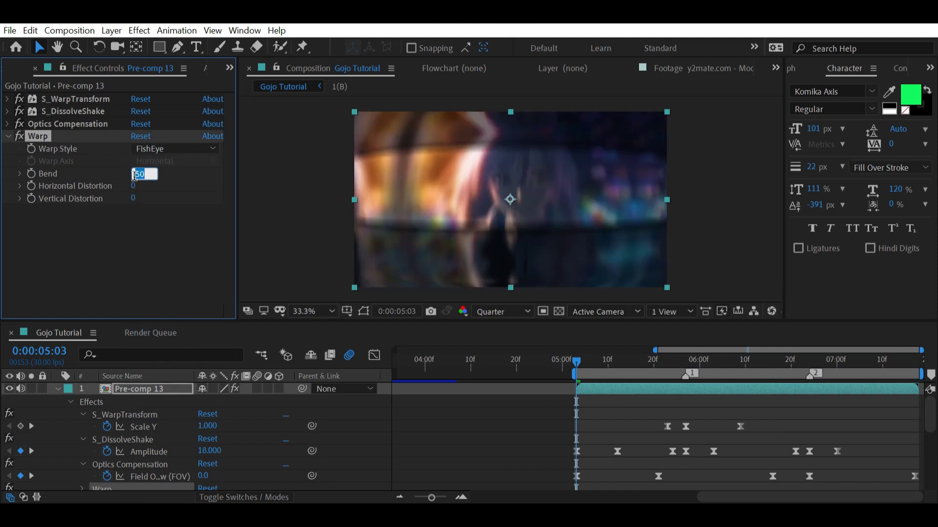
key("Return")
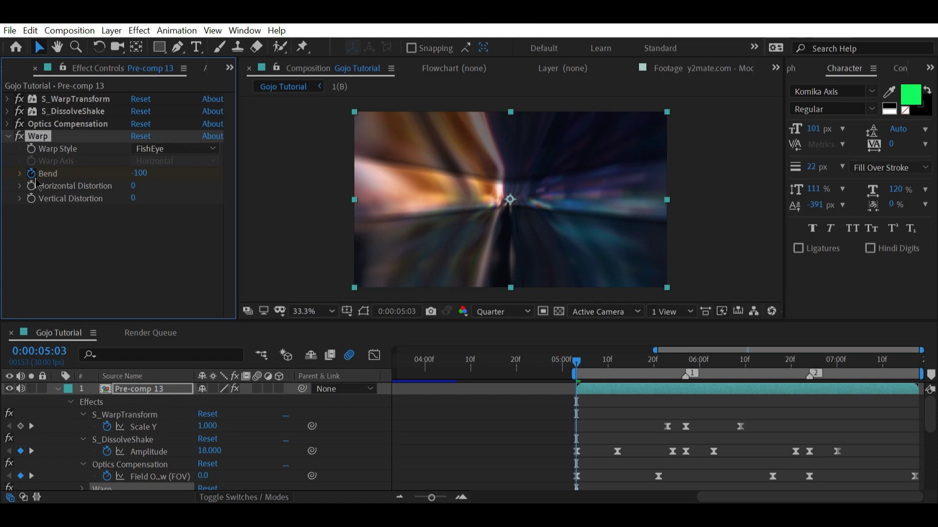
key("u")
key("u")
- Keyframe Warp's Bend at 0 on 0:00:05:22
left_click(664, 366)
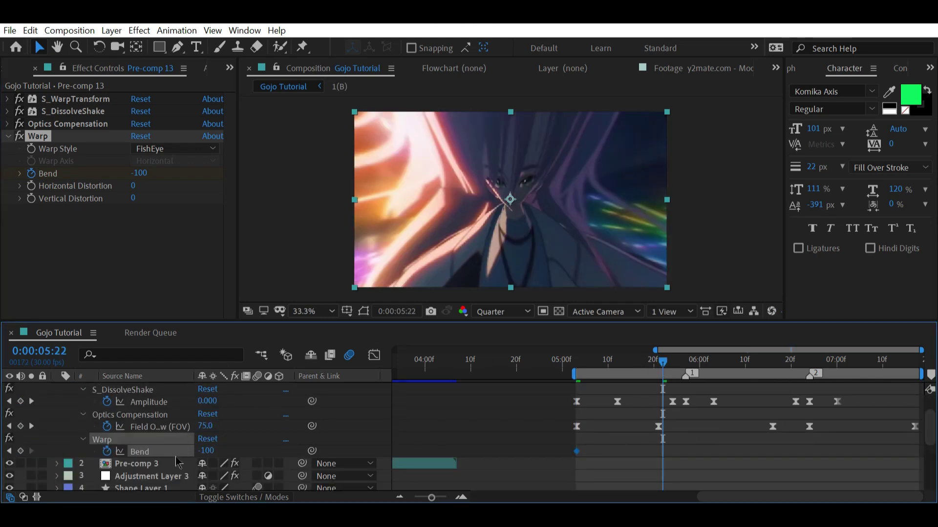
left_click(204, 451)
type("0")
key("Return")
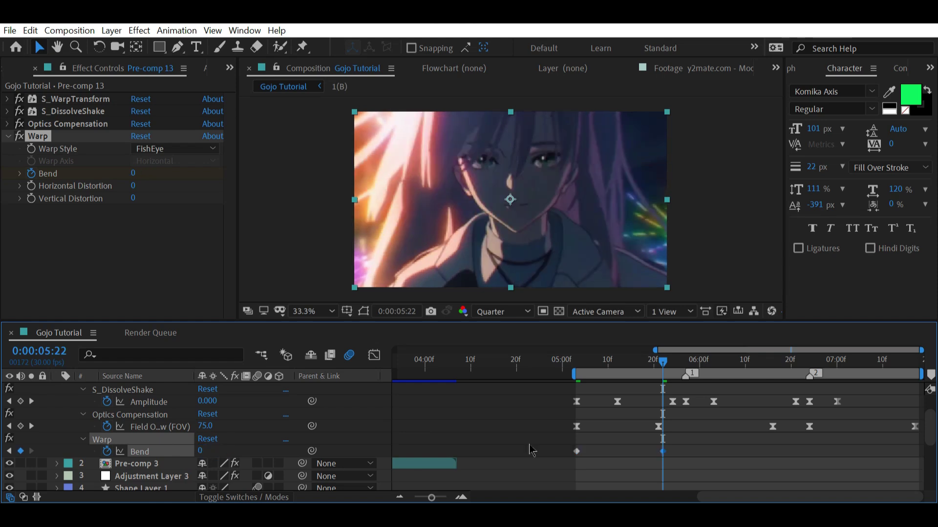
- Ease both Bend keyframes and shape a loose speed graph with an early peak and a long, gradual falloff
left_click_drag(714, 461, 583, 462)
left_click(374, 355)
left_click_drag(650, 462, 620, 462)
left_click(572, 364)
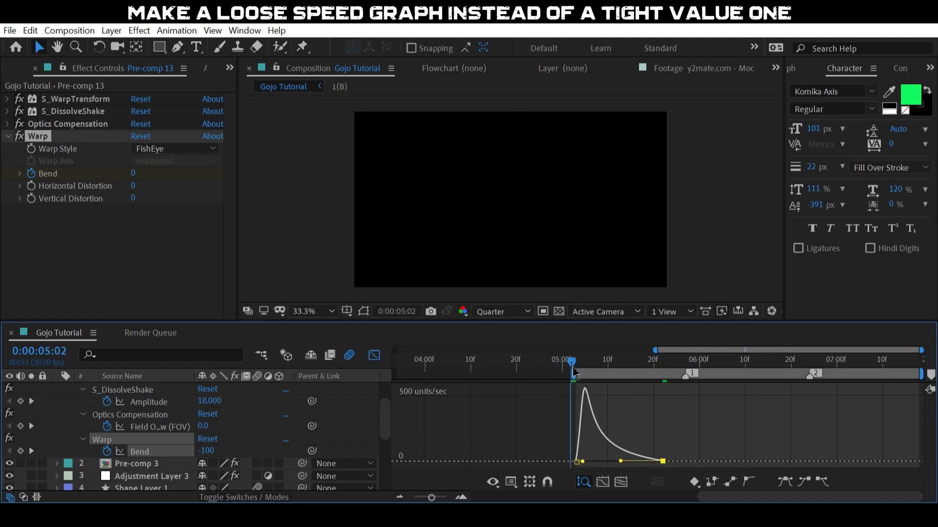
left_click(374, 355)
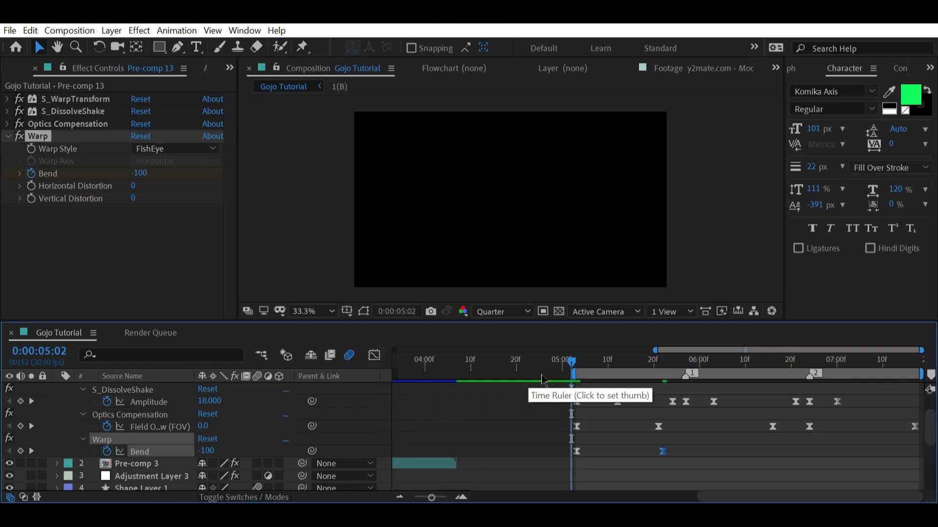
- Apply the Turbulent Displace effect to Pre-comp 13 with the time at 0:00:05:03
left_click(576, 362)
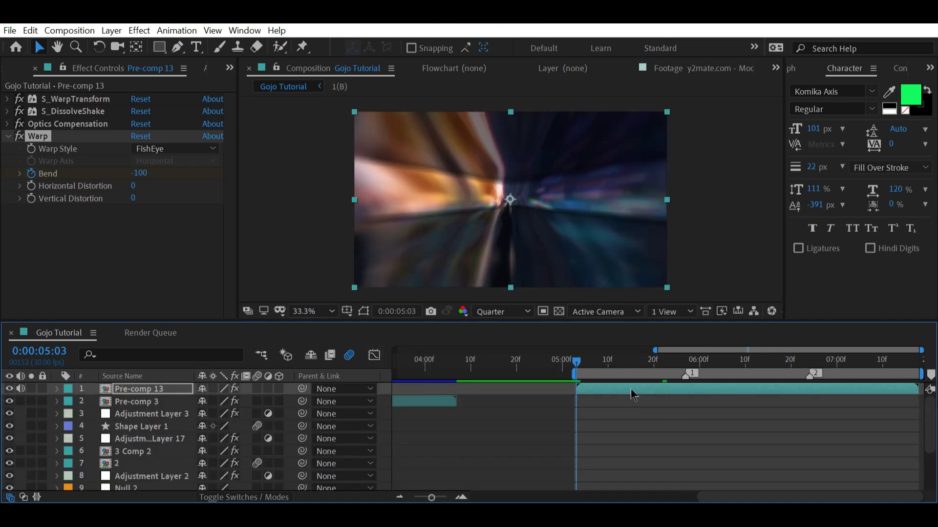
key("ctrl+space")
type("tur")
key("Up")
key("Return")
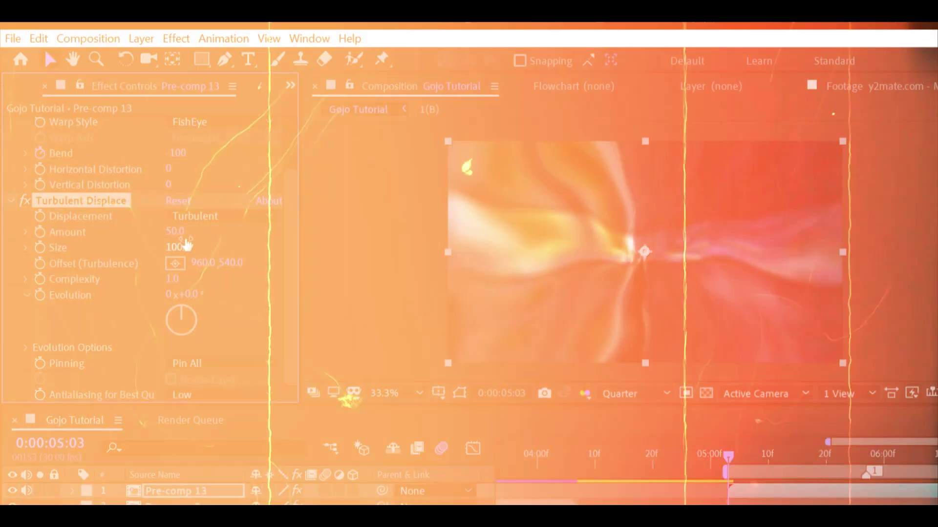
- Set Turbulent Displace's Amount to 75 and Size to 155 and keyframe both on 0:00:05:03
left_click(142, 184)
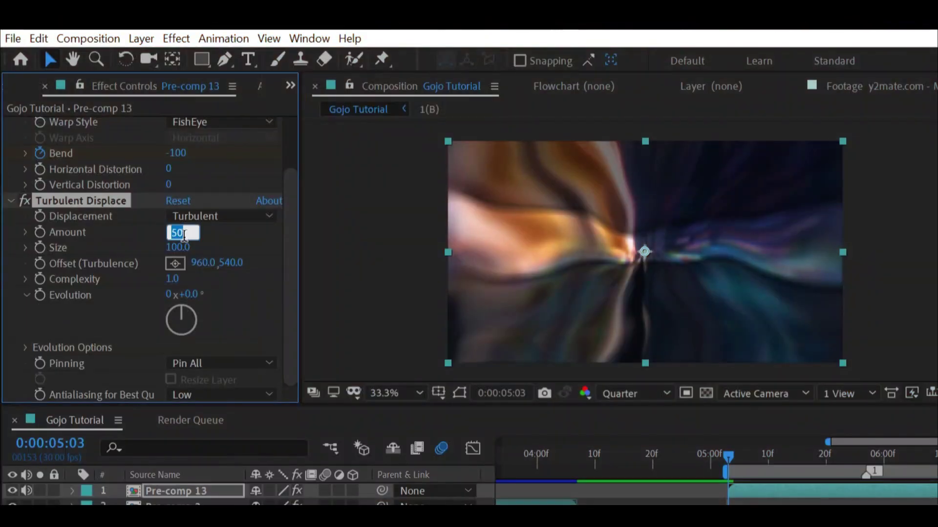
type("75")
key("Return")
left_click(178, 248)
type("155")
key("Return")
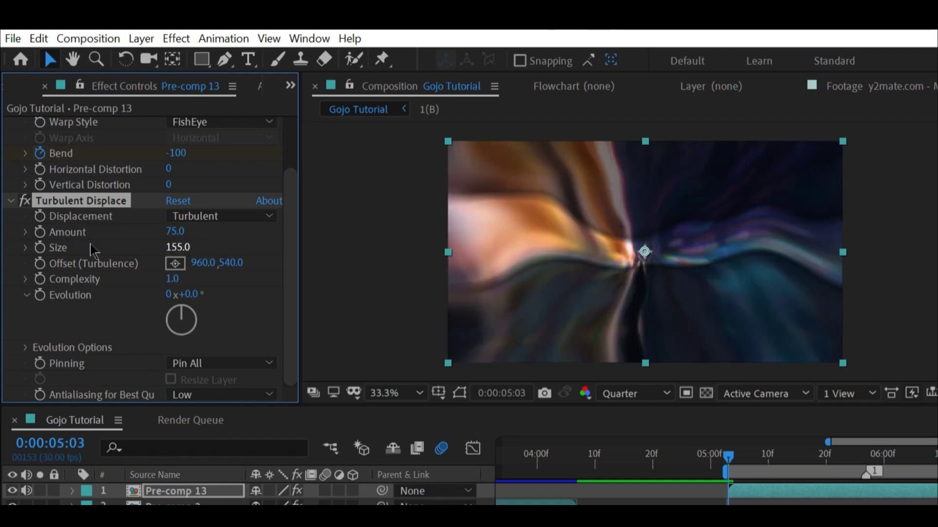
left_click(40, 248)
left_click(41, 232)
key("u")
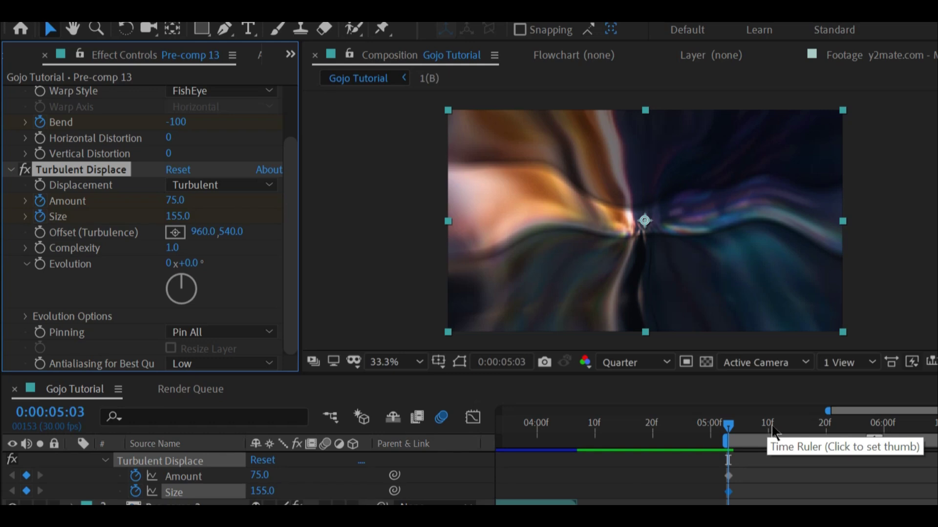
- Keyframe Turbulent Displace's Amount at 0 on 0:00:06:01 and its Size at 600 on 0:00:06:12
left_click(787, 423)
key("space")
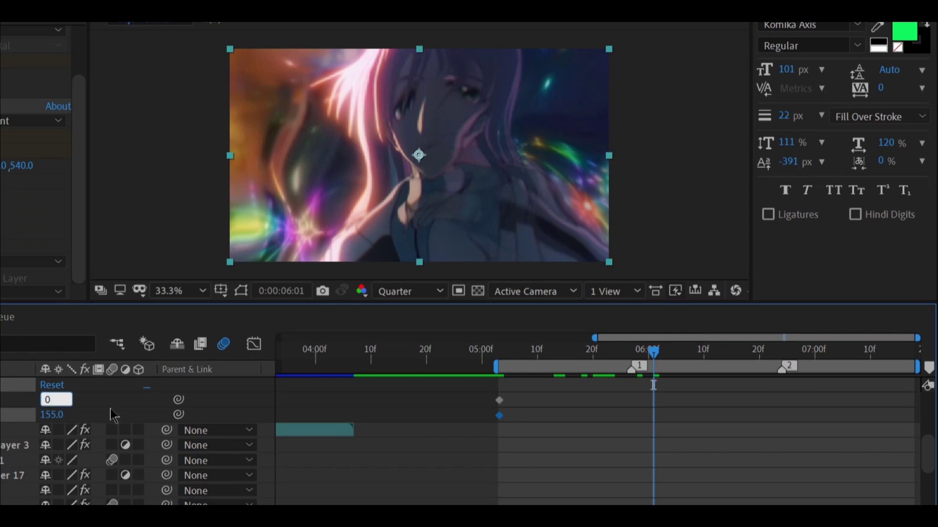
key("Return")
key("space")
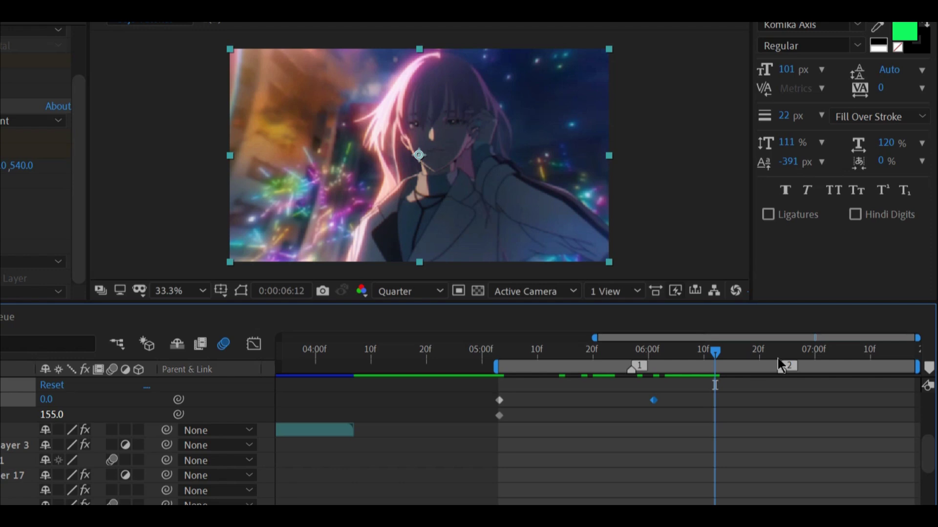
type("600")
key("Return")
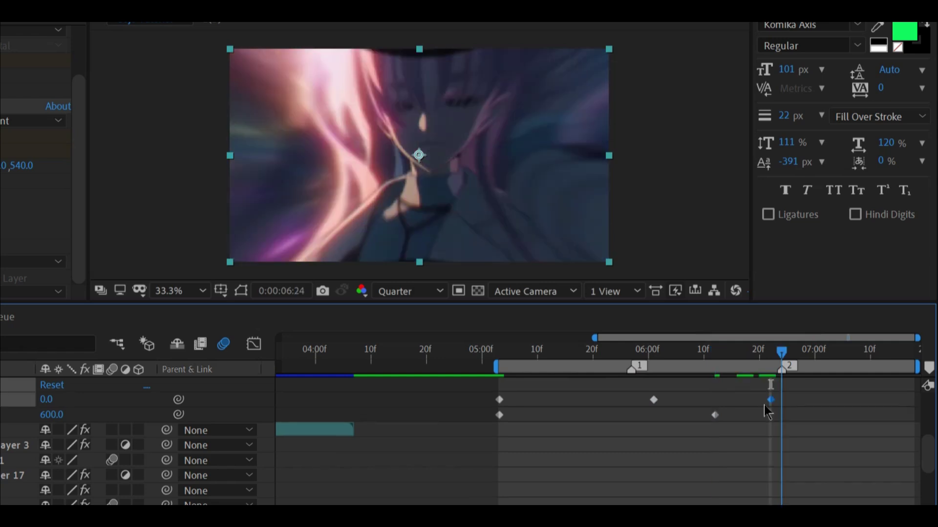
- Move the Amount keyframe just before marker 2 to 0:00:06:20, and keyframe Amount at 40 and Size at 75 on 0:00:06:24
left_click_drag(769, 400, 759, 400)
left_click(47, 399)
key("Return")
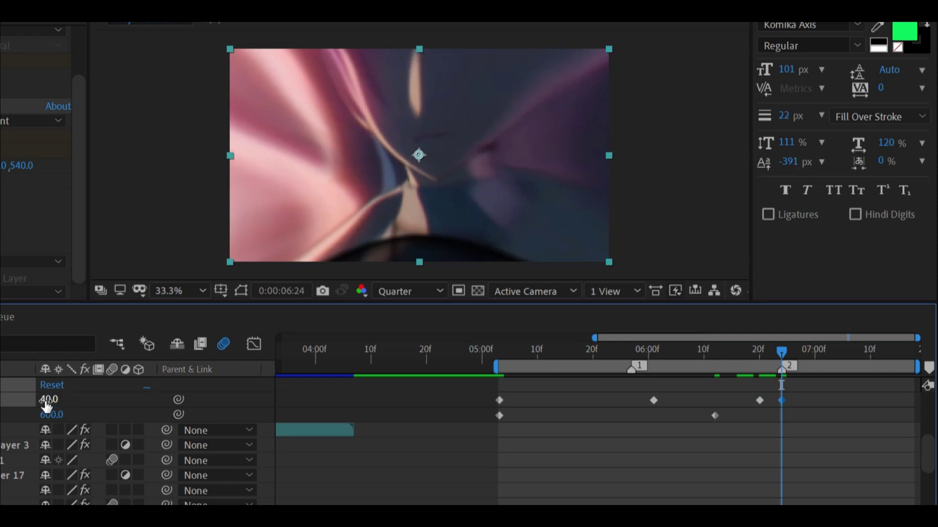
left_click(48, 414)
type("75")
key("Return")
- Keyframe Amount at 0 on 0:00:07:13 and Size at 500 on 0:00:07:17, and Easy Ease all Turbulent Displace keyframes
left_click(849, 352)
left_click_drag(850, 354, 887, 353)
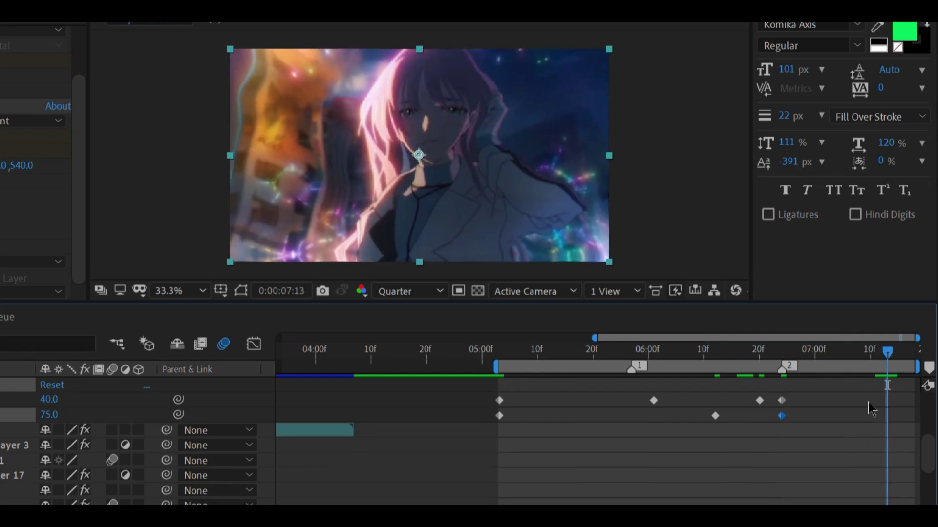
left_click(49, 399)
type("0")
key("Return")
key("space")
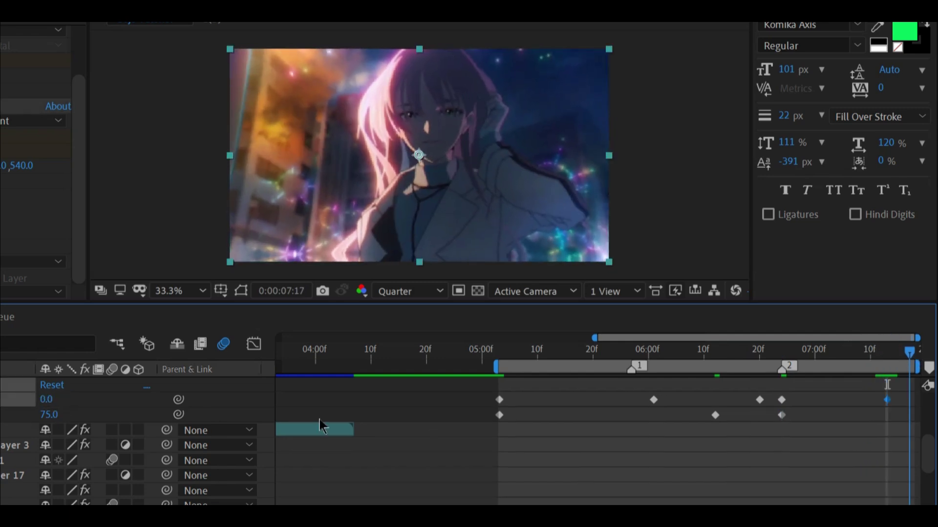
left_click(49, 415)
type("500")
key("Return")
left_click_drag(484, 403, 912, 423)
key("F9")
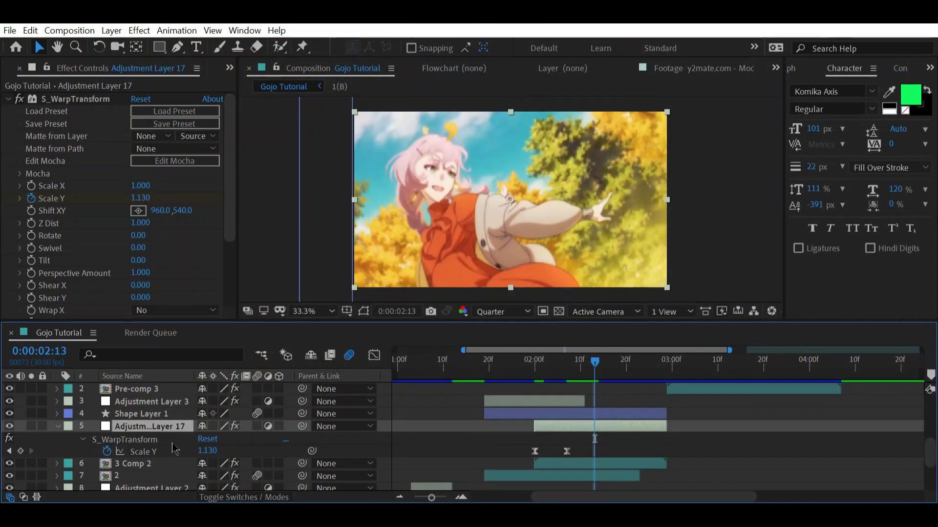
- Keyframe S_WarpTransform's Scale Y on Adjustment Layer 17 at 1 on 0:00:02:13 and at 1.43 on 0:00:02:16
left_click(210, 451)
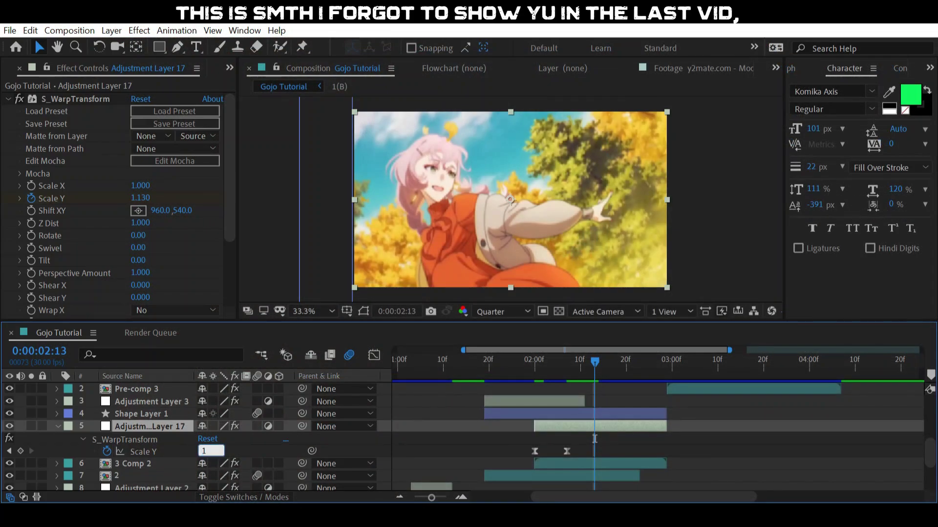
key("Return")
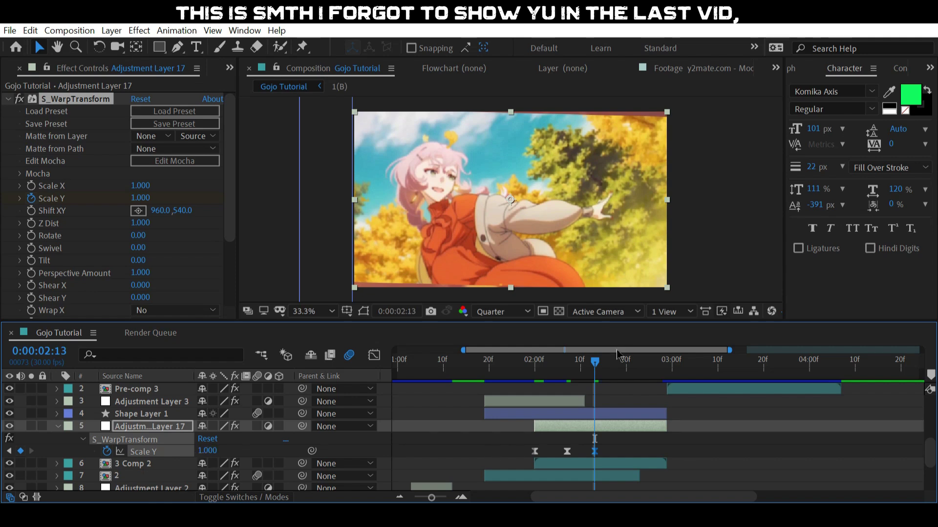
left_click_drag(616, 353, 604, 371)
left_click(208, 451)
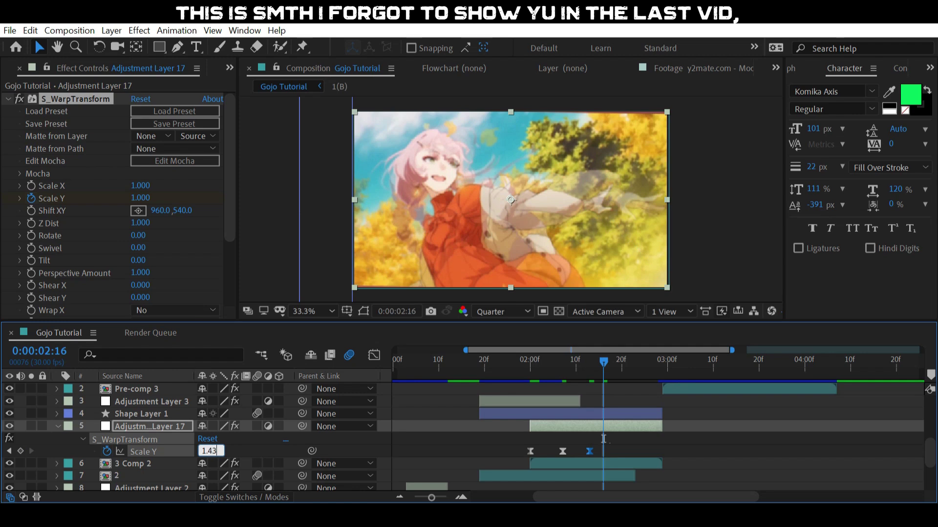
key("Return")
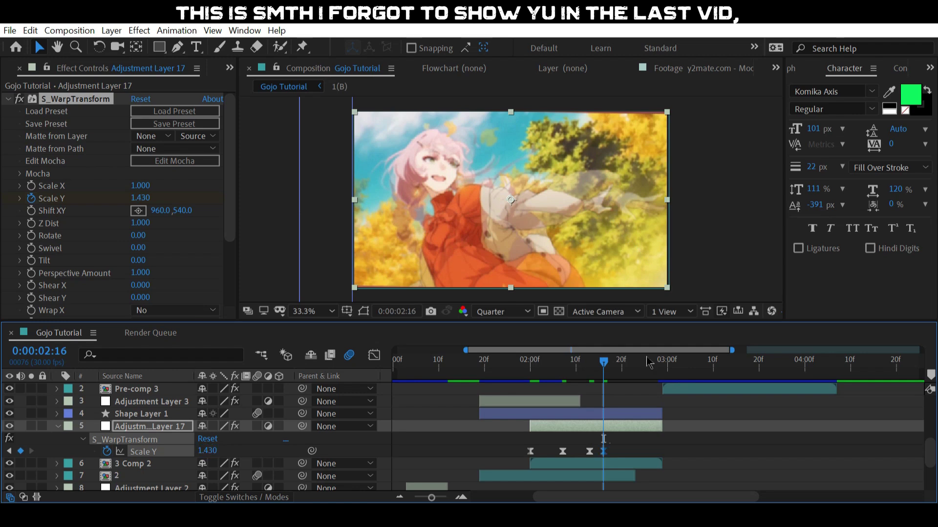
- Add a closing Scale Y keyframe of 1 to Adjustment Layer 17's S_WarpTransform
key("space")
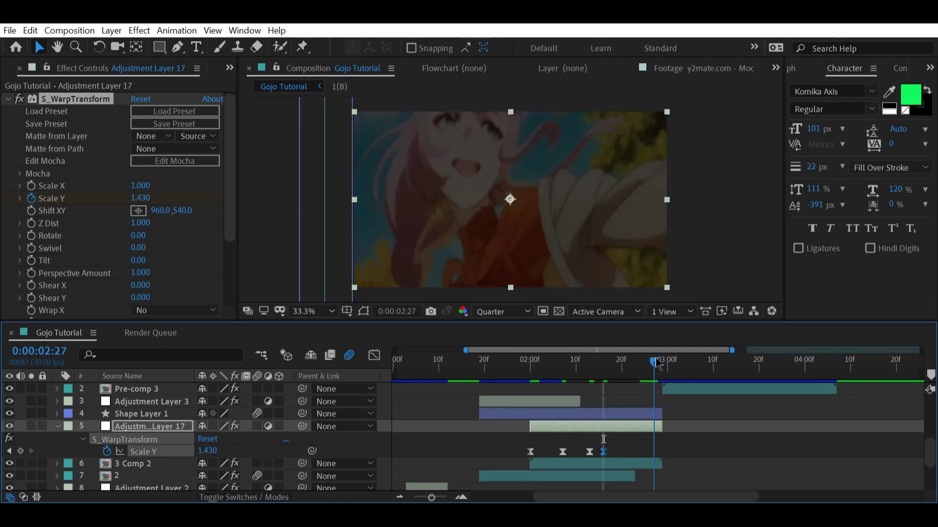
left_click(207, 450)
type("1")
key("Return")
left_click_drag(587, 367, 599, 366)
key("u")
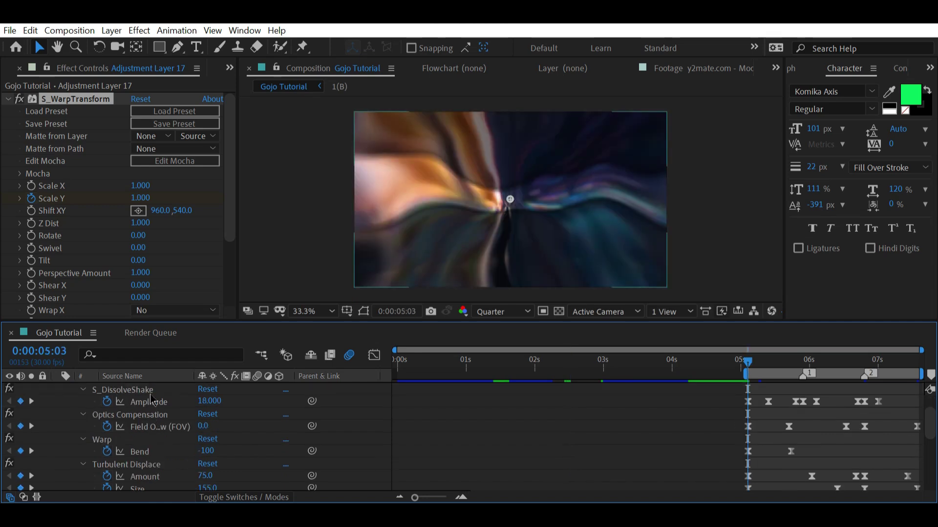
- Copy S_DissolveShake from Pre-comp 13 onto layer 1(A) and delete all its Amplitude keyframes after the first two
left_click(150, 394)
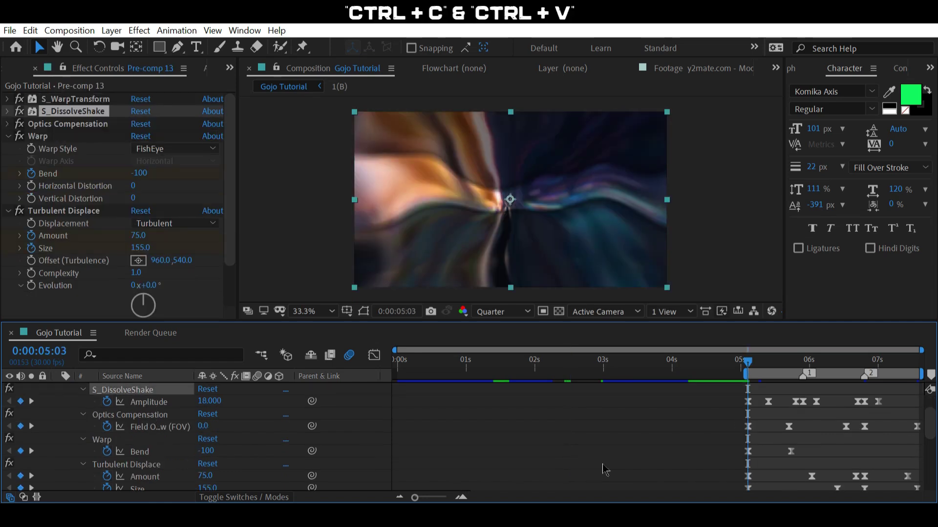
scroll(603, 468, "down", 5)
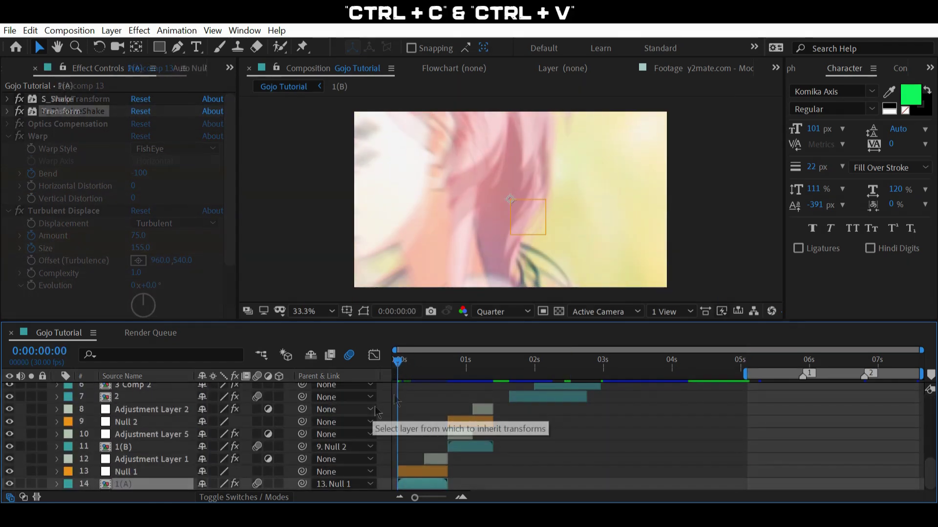
key("ctrl+v")
key("u")
scroll(409, 453, "down", 4)
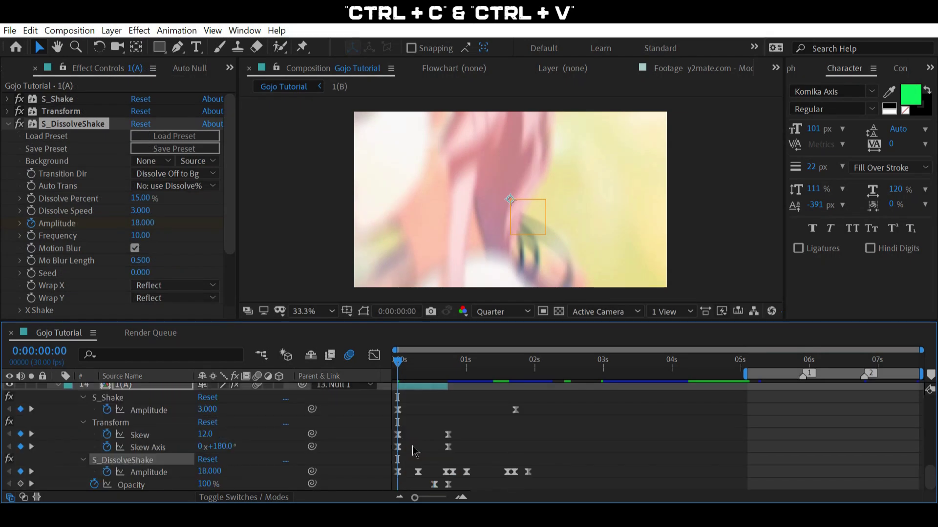
left_click_drag(434, 464, 530, 475)
key("Delete")
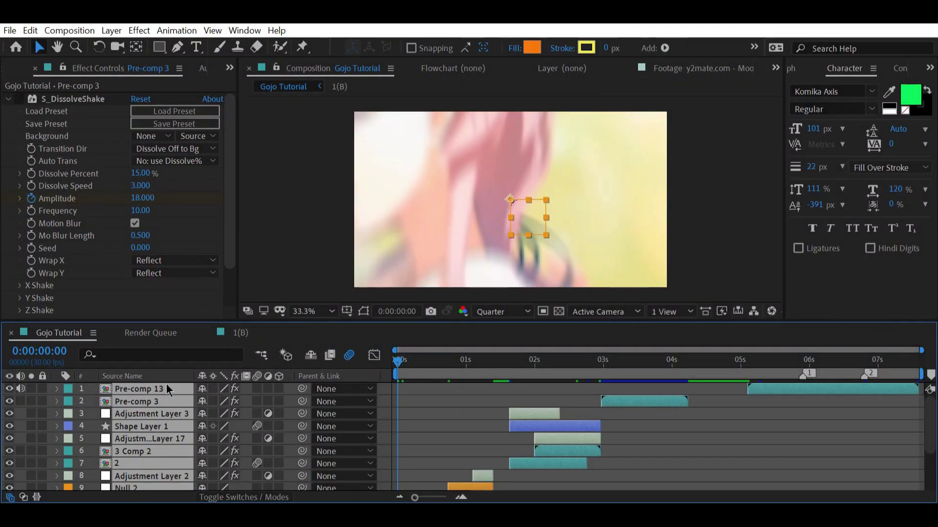
- Pre-compose all layers of the Gojo Tutorial composition and place the original clip from the Clips folder above the result
key("ctrl+shift+c")
left_click(523, 354)
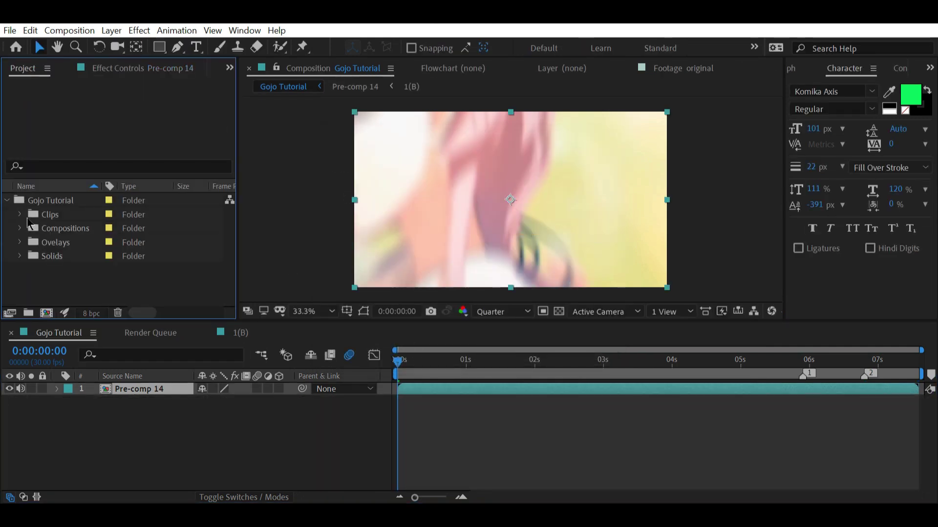
left_click(19, 214)
left_click(73, 244)
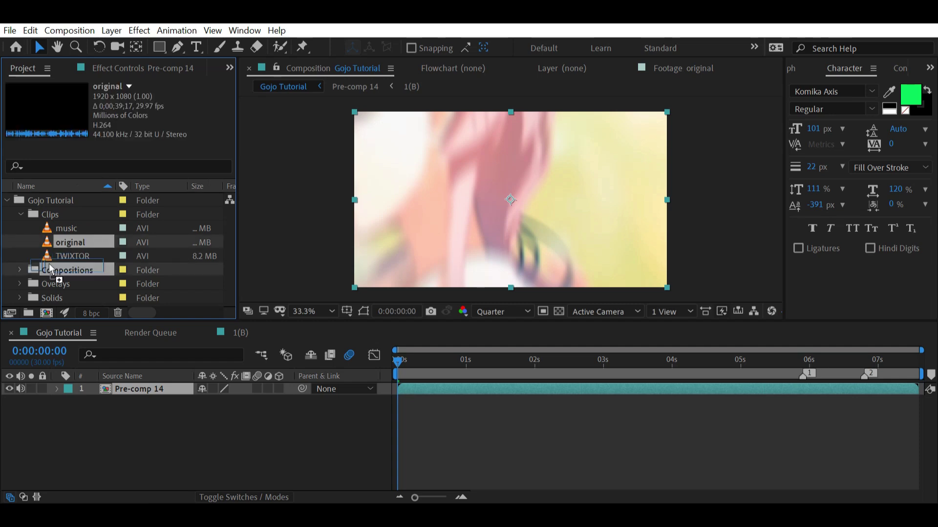
left_click_drag(91, 254, 118, 389)
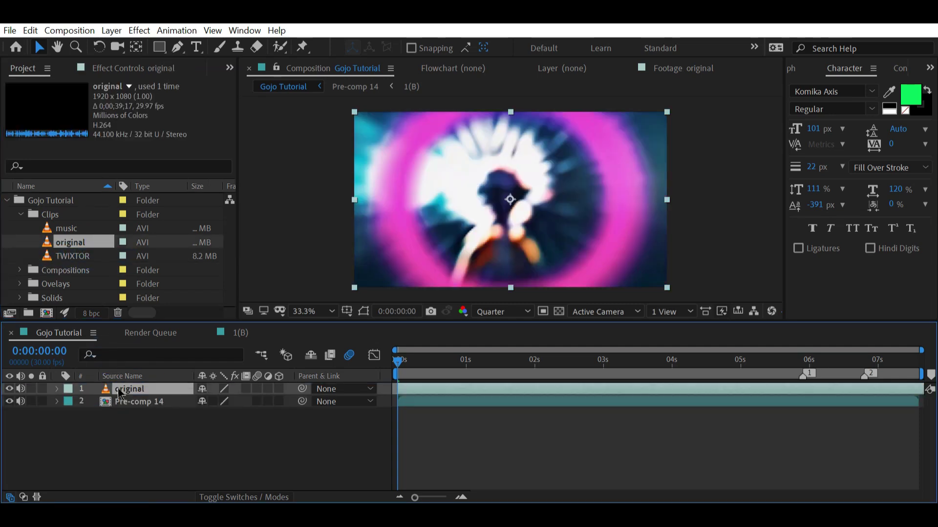
- Scale the original clip to 30% and place it in the upper-left corner of the composition frame
key("s")
left_click(245, 401)
type("26")
key("Return")
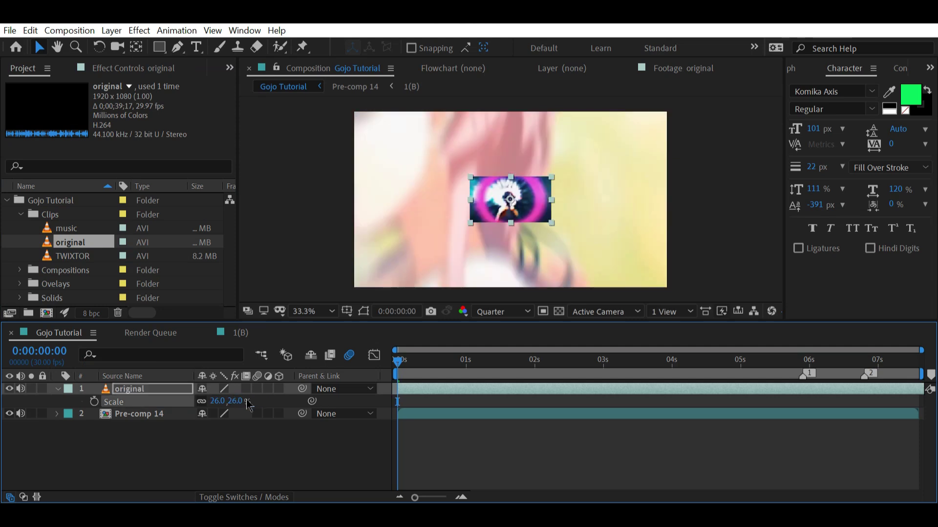
left_click(239, 401)
type("30")
key("Return")
left_click_drag(495, 196, 390, 135)
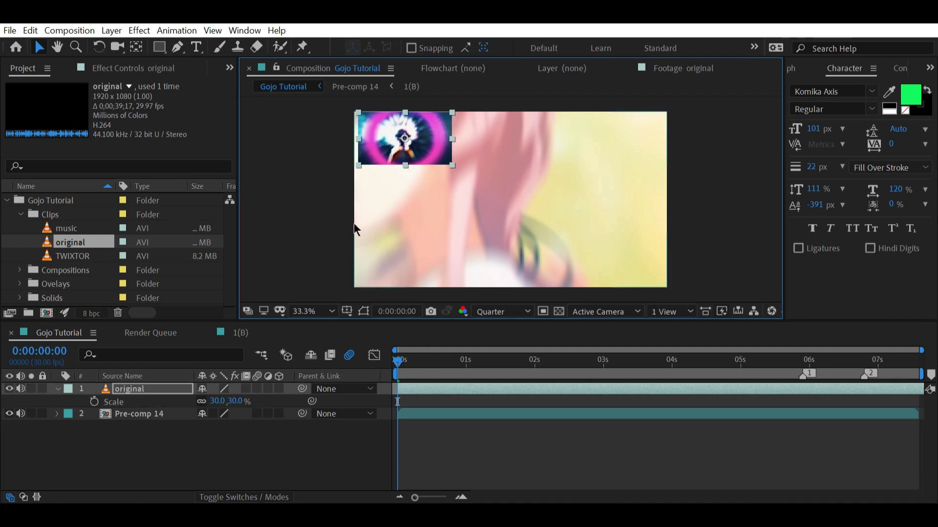
left_click(464, 387)
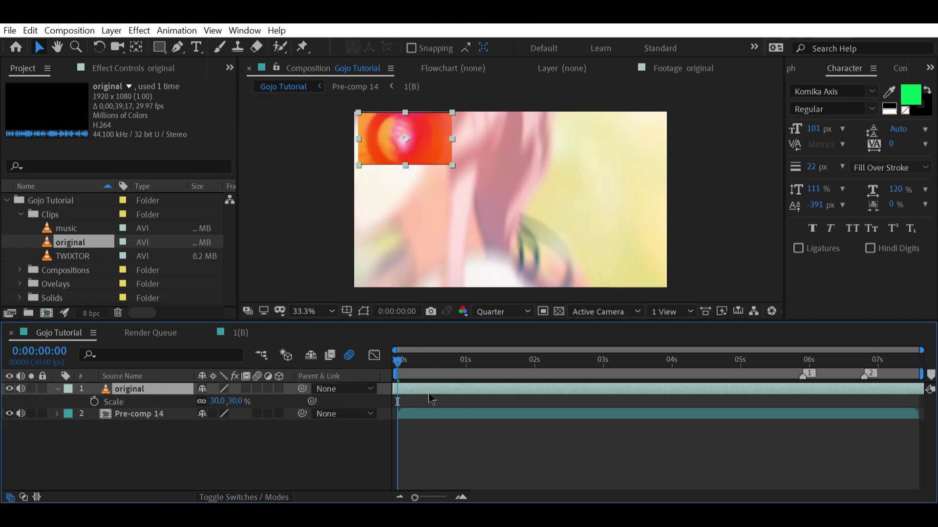
left_click(43, 388)
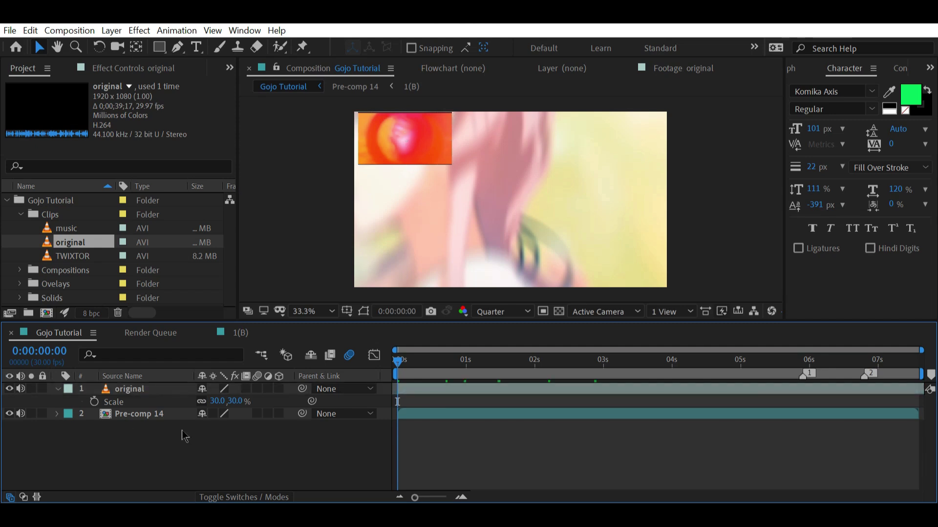
key("u")
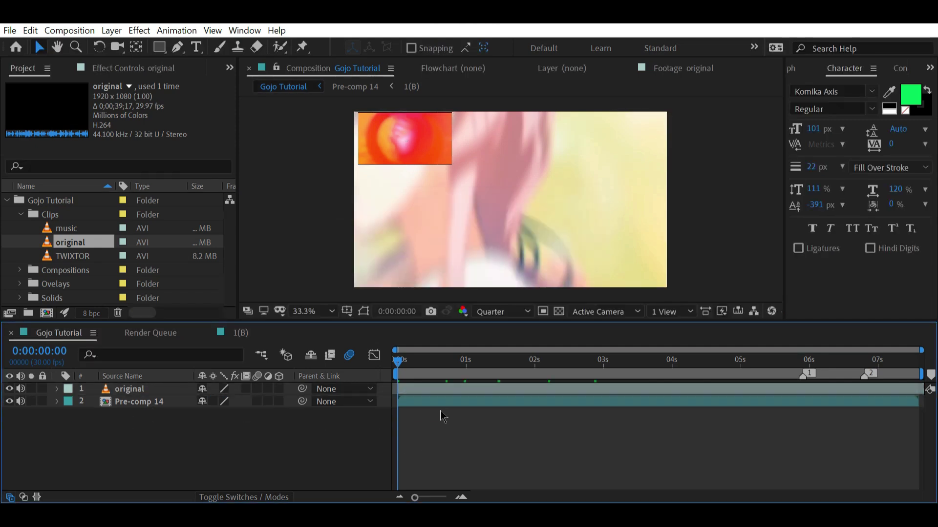
- Add a black solid between the original clip and Pre-comp 14, ending at 0:00:00:18
key("ctrl+y")
key("Return")
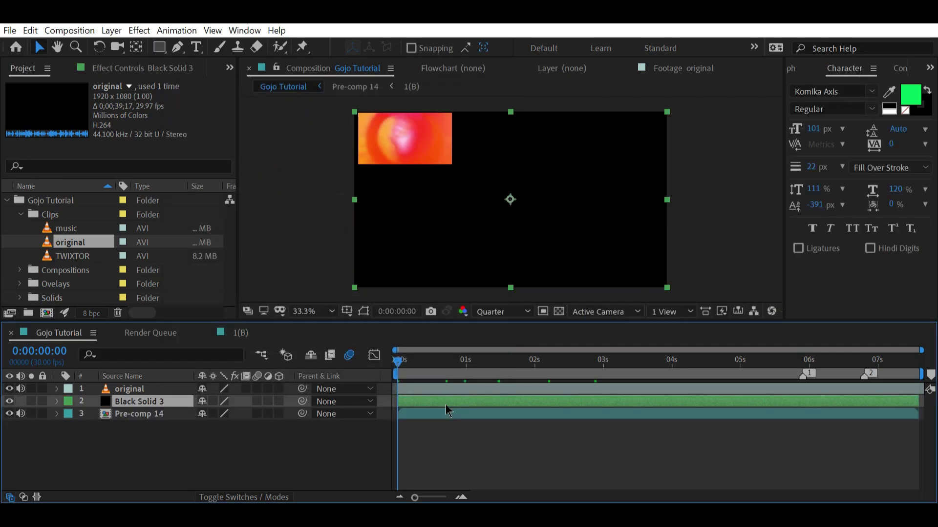
left_click_drag(463, 370, 438, 380)
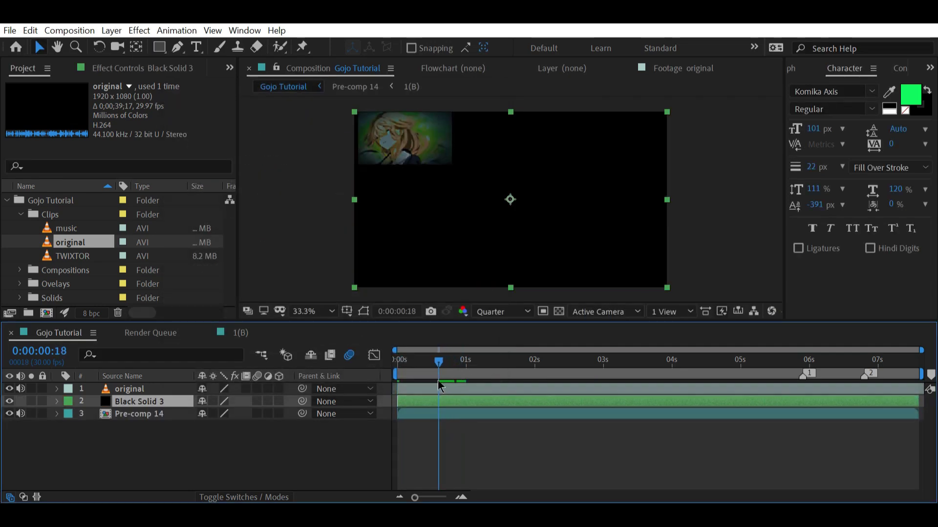
key("alt+bracketright")
- Apply the CC Jaws effect to the black solid with the playhead at the composition start
key("Home")
key("ctrl+space")
type("cc haw")
key("BackSpace")
key("BackSpace")
key("BackSpace")
type("jaw")
key("Return")
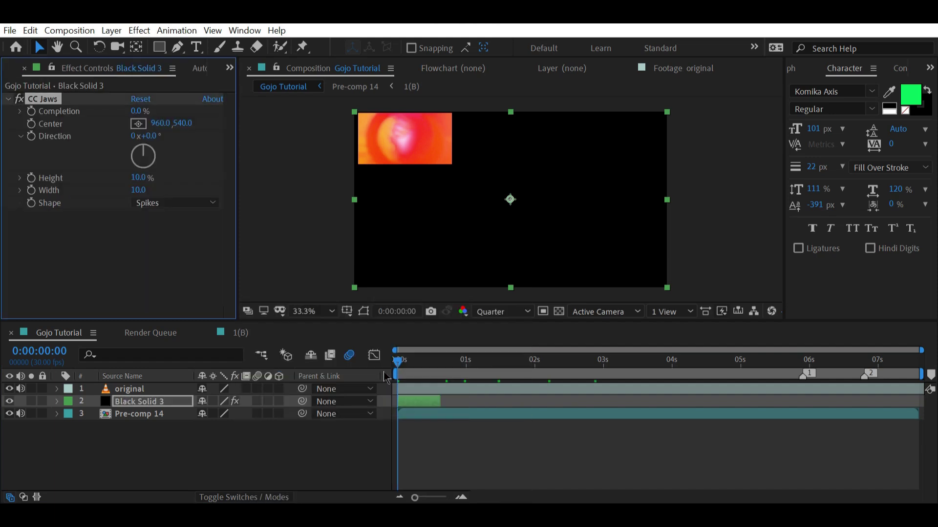
- Keyframe CC Jaws Completion at 89% on the first frame and set its Height to 0%
left_click(140, 112)
type("89")
key("Return")
left_click(139, 177)
type("0")
key("Return")
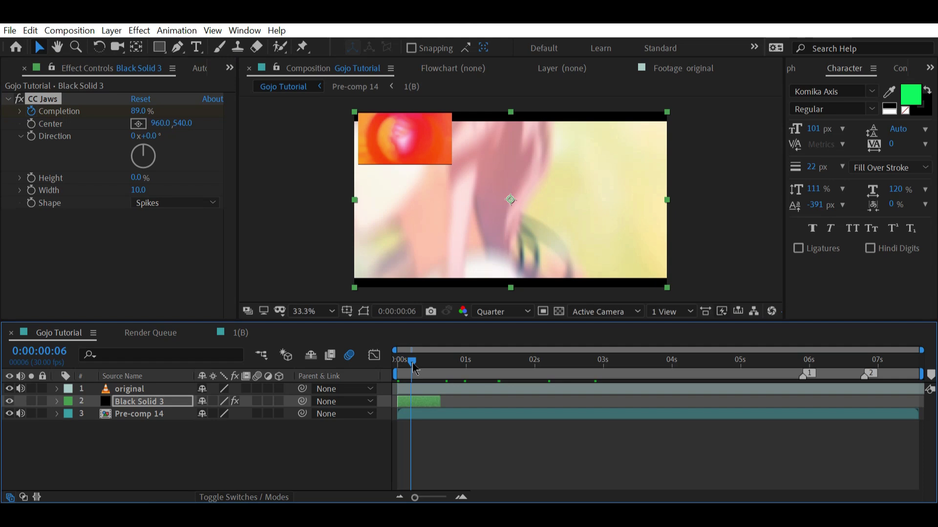
- Add a Completion keyframe of 100% to the black solid's CC Jaws at 0:00:00:12
left_click_drag(412, 367, 424, 369)
left_click(138, 112)
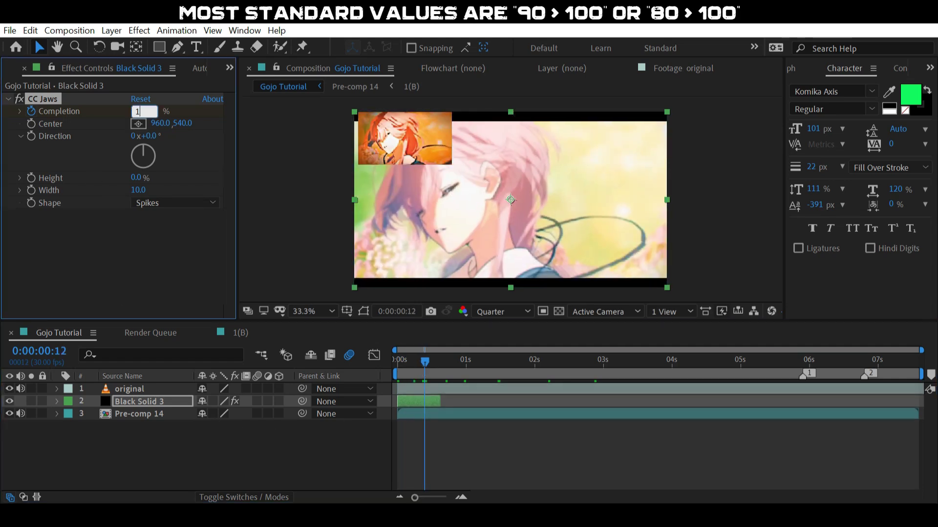
type("100")
key("Return")
key("u")
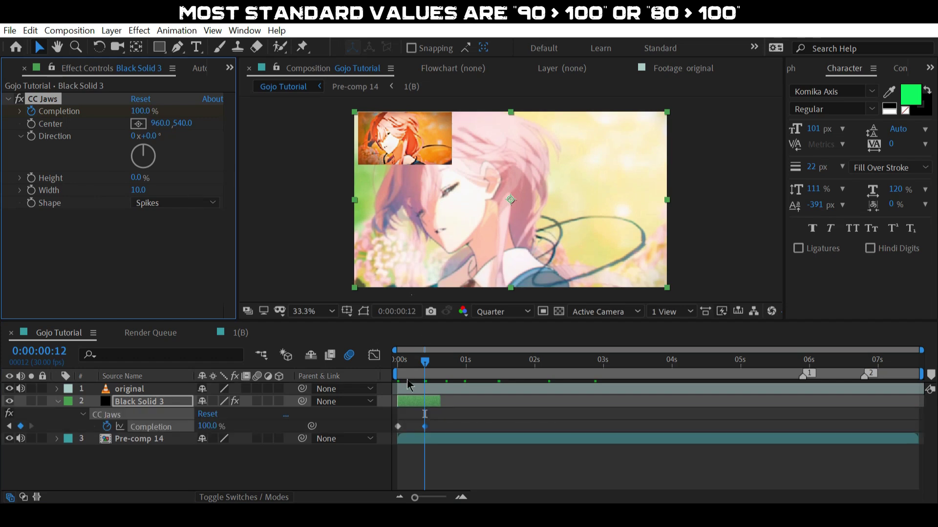
- Keyframe the black solid's Opacity from 100% at about 0:00:00:06 to 0% at 0:00:00:16
key("alt+shift+t")
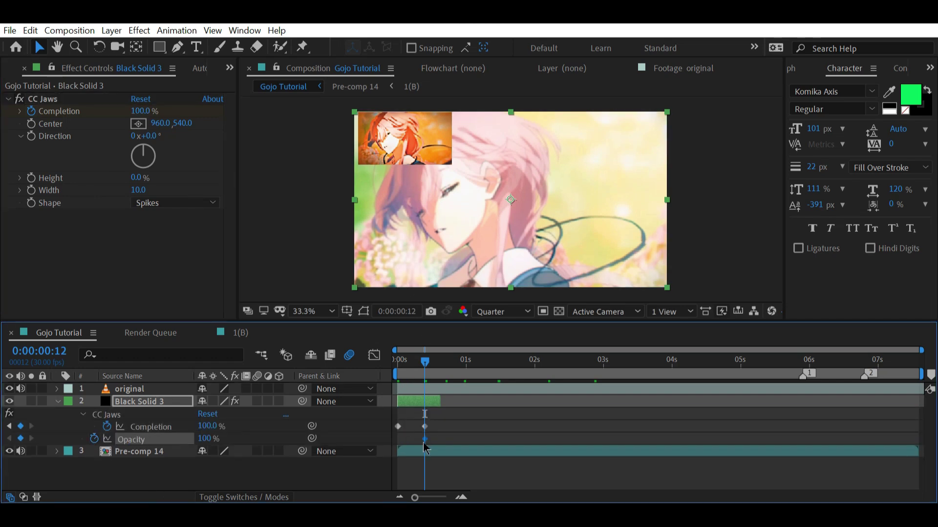
left_click_drag(414, 443, 412, 443)
left_click_drag(425, 365, 434, 365)
left_click_drag(205, 439, 203, 441)
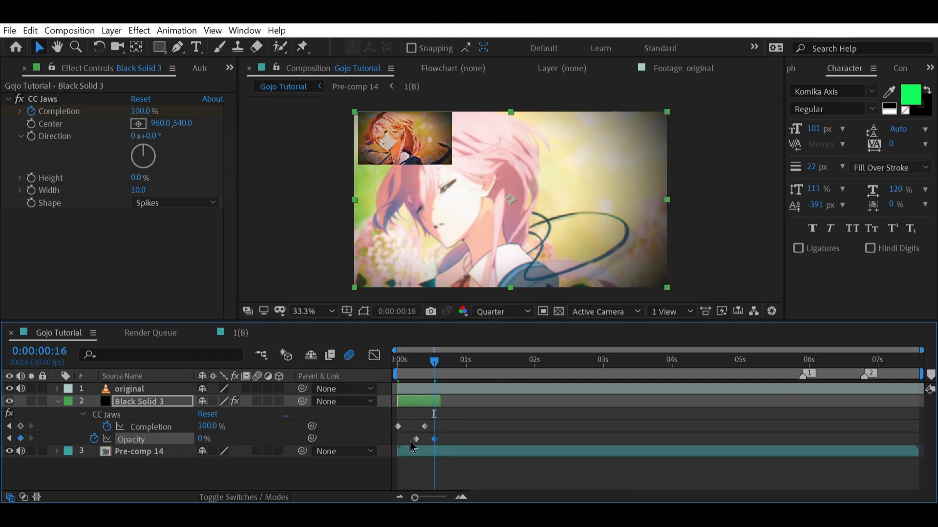
- Apply Easy Ease to all Completion and Opacity keyframes of the black solid
left_click_drag(437, 423, 399, 442)
key("F9")
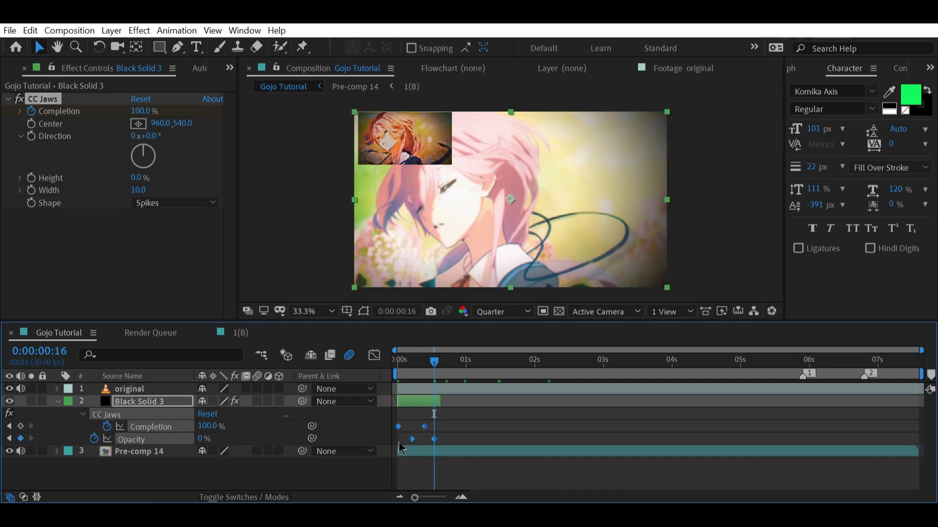
left_click(60, 130)
left_click(54, 99)
key("u")
left_click(488, 433)
- Duplicate the black solid and shift the copy to start at 0:00:00:22
mouse_move(434, 364)
left_mouse_down()
mouse_move(433, 374)
mouse_move(448, 367)
left_mouse_up()
left_click(430, 406)
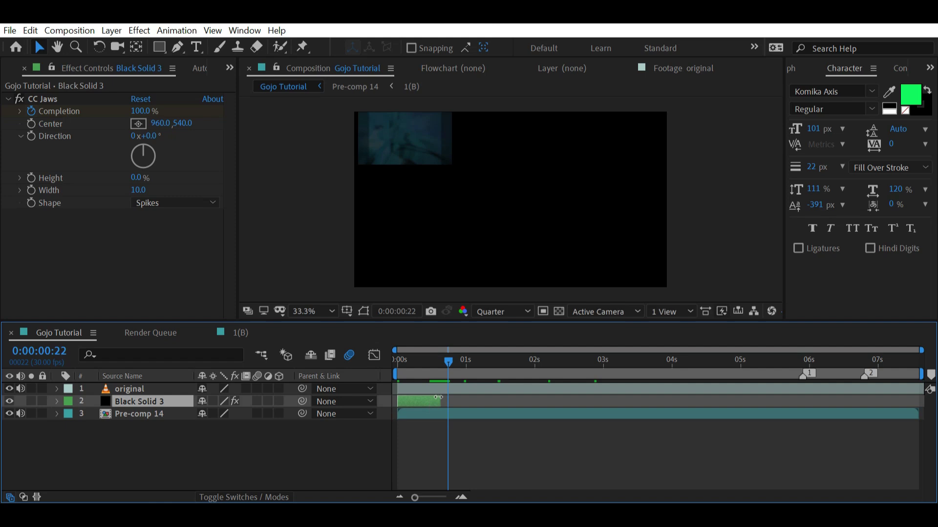
key("ctrl+d")
left_click_drag(431, 401, 454, 401)
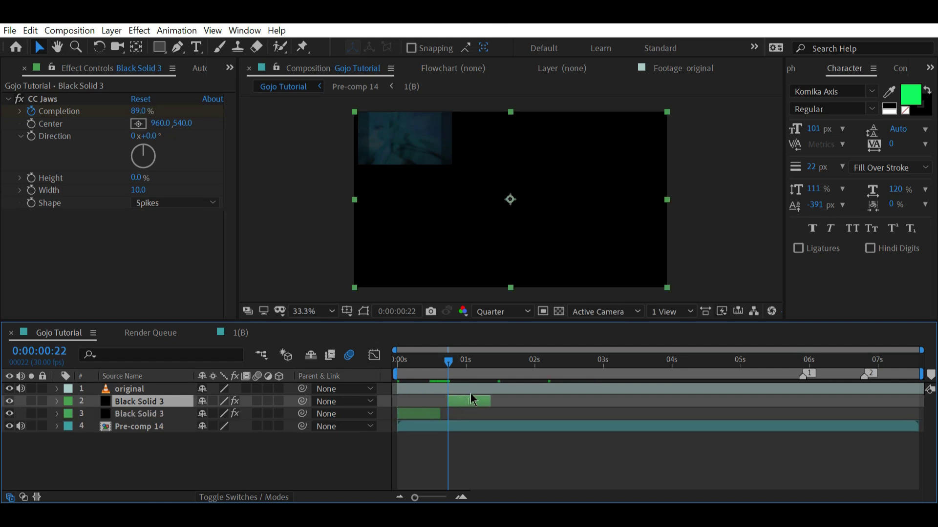
- Set the duplicated solid's CC Jaws Direction to 90° and its first Completion keyframe to 80%
left_click(155, 136)
key("Return")
left_click_drag(457, 370, 448, 370)
left_click(136, 112)
type("80")
key("Return")
key("u")
- Set the duplicated solid's Opacity keyframe at 0:00:00:28 to 60%
left_click_drag(505, 431, 456, 450)
left_click_drag(454, 441, 476, 446)
key("k")
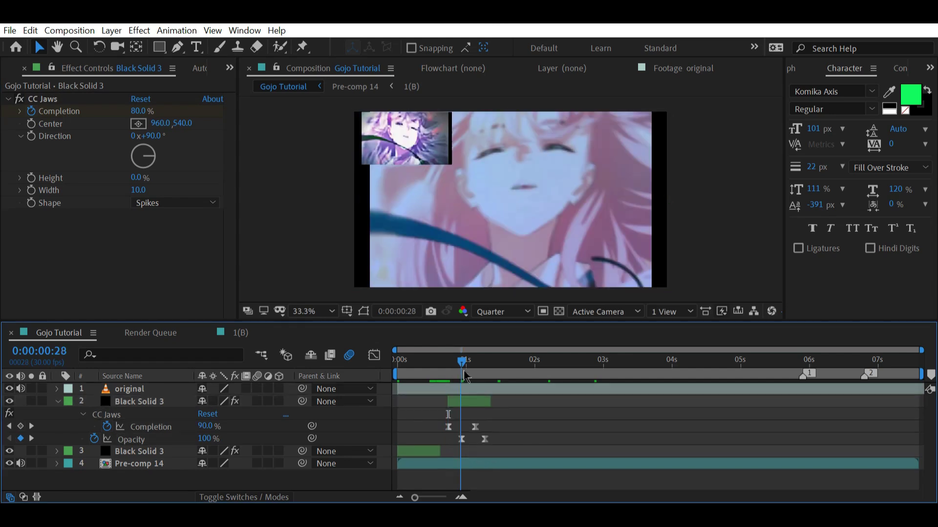
left_click(209, 438)
type("60")
key("Return")
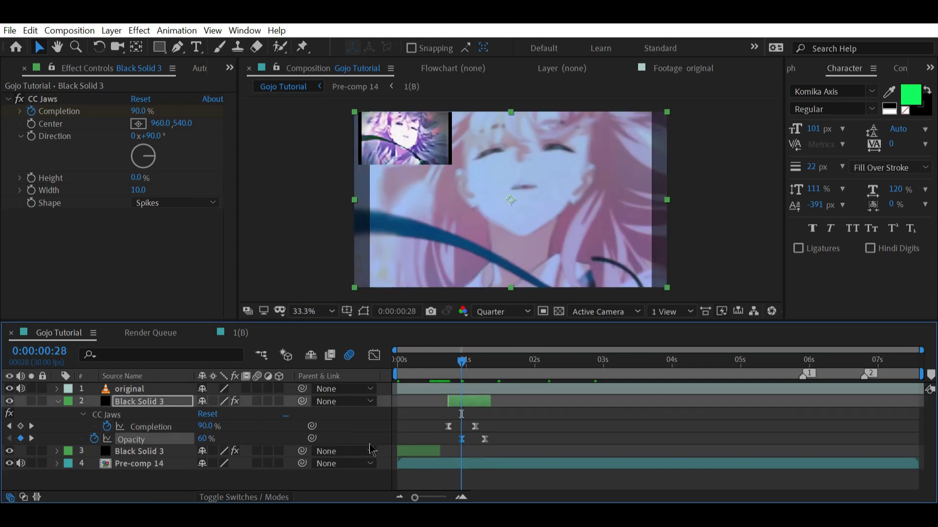
- Reshape the duplicated solid's Completion speed graph with a shorter ease at its first keyframe and a longer ease into its last
left_click(458, 413)
left_click(374, 355)
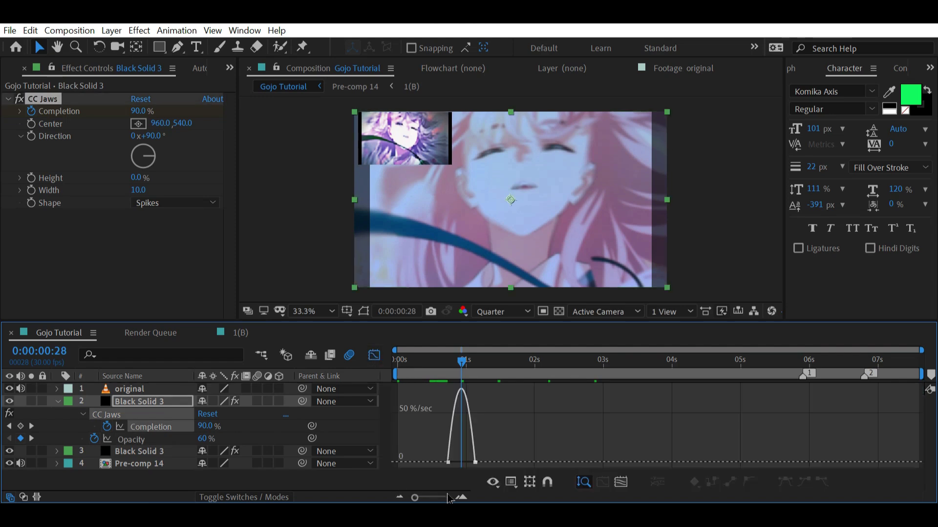
left_click(459, 497)
left_click(459, 497)
left_click(459, 497)
left_click_drag(552, 497, 546, 497)
left_click(401, 462)
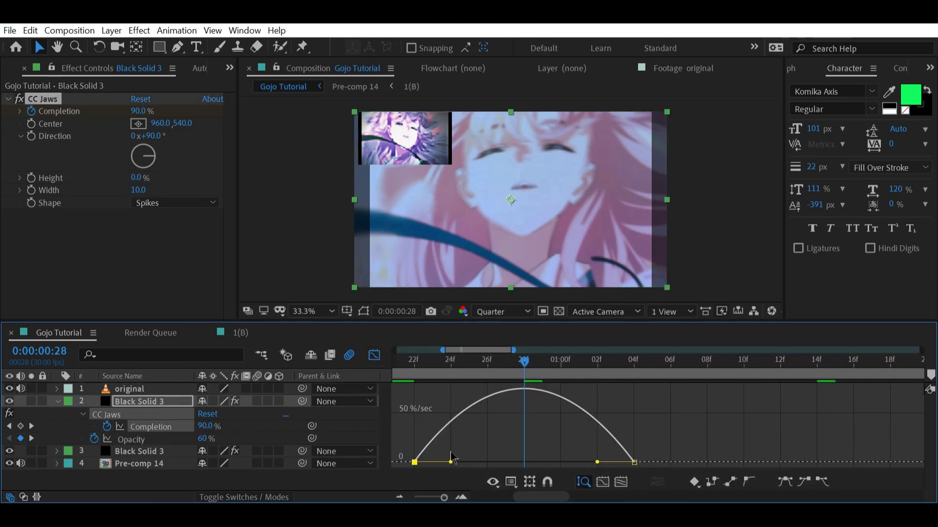
left_click_drag(449, 462, 427, 462)
left_click(595, 461)
left_click_drag(643, 449, 563, 461)
left_click(376, 356)
left_click(399, 497)
left_click(399, 497)
left_click(400, 498)
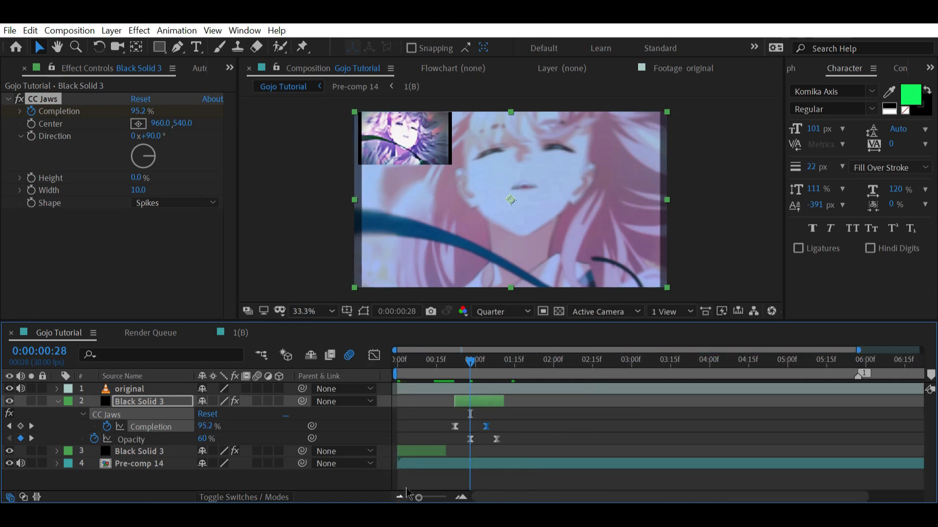
key("u")
left_click(521, 418)
- Pre-compose the Pre-comp 14 layer, moving all attributes into the new composition
left_click_drag(514, 373, 531, 374)
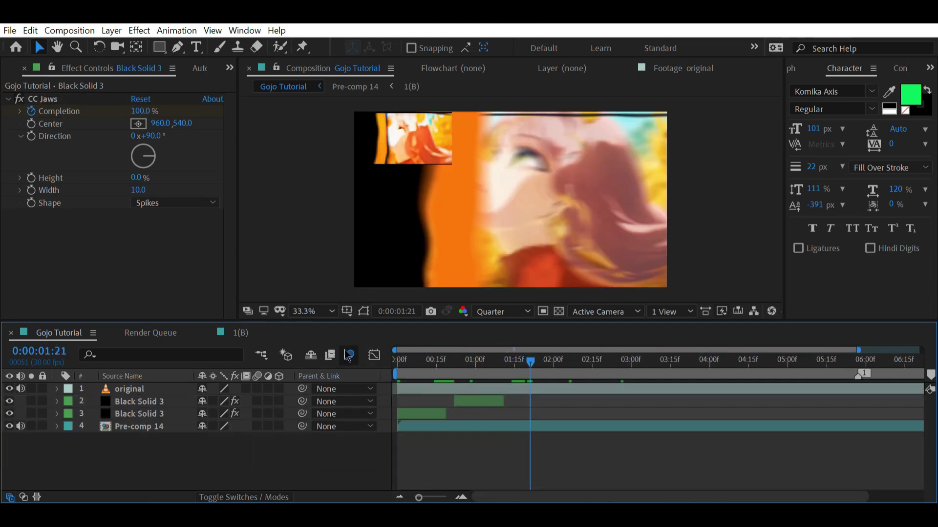
left_click(140, 403)
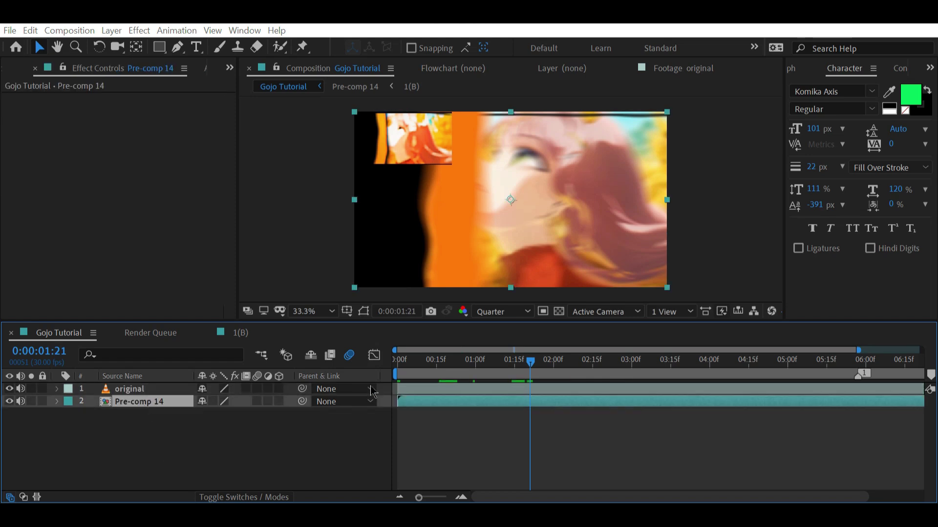
key("ctrl+shift+c")
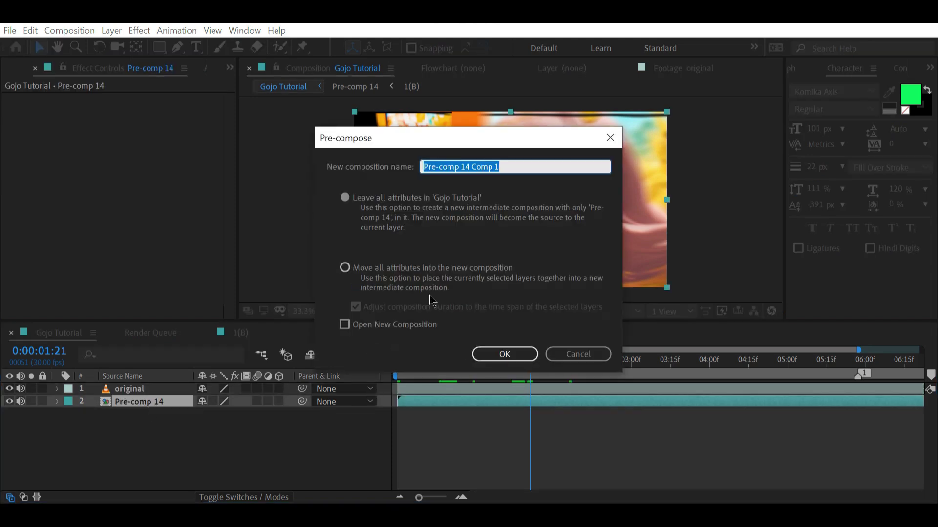
left_click(429, 268)
left_click(515, 353)
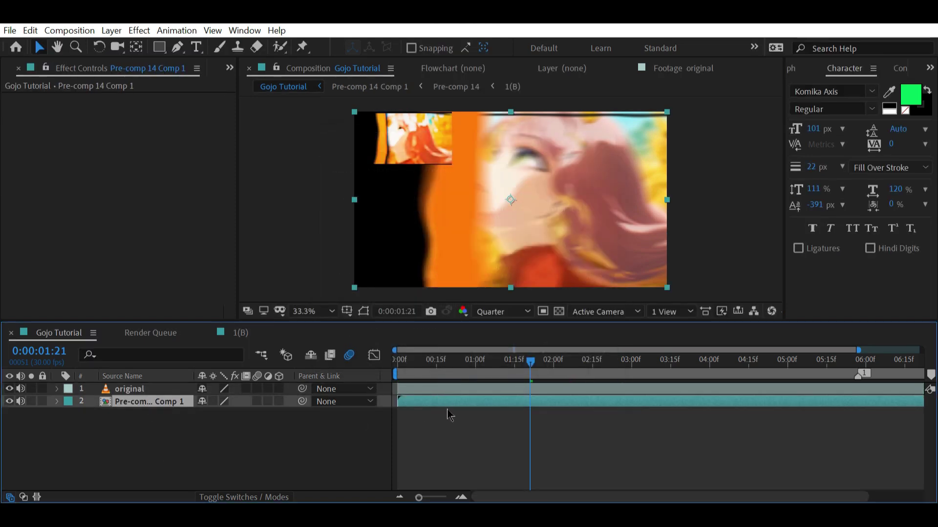
- Apply the RSMB Pro effect to the Pre-comp 14 Comp 1 layer
left_click(471, 401)
key("ctrl+space")
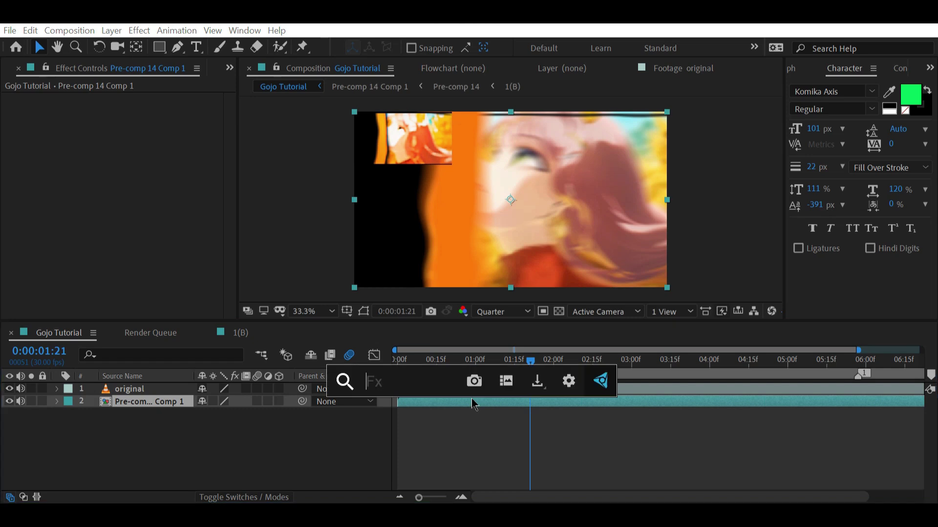
type("rsmb p")
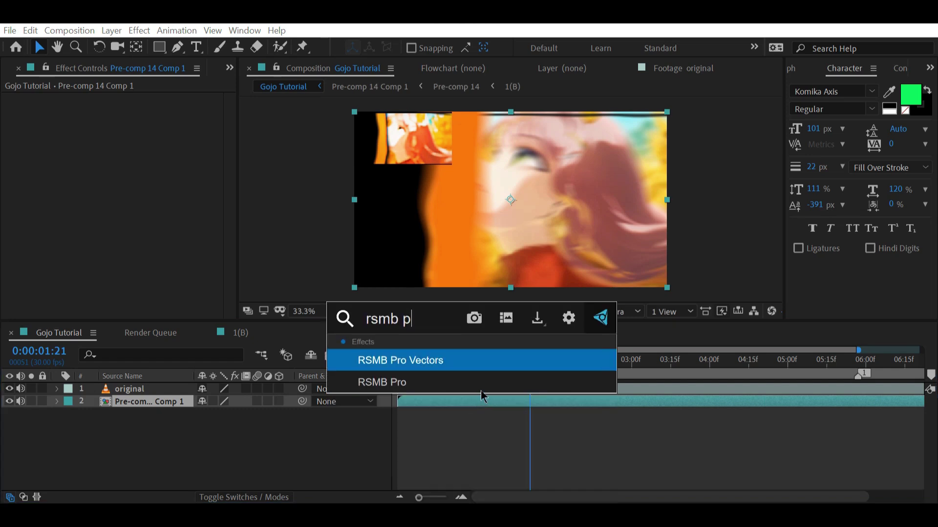
left_click(481, 391)
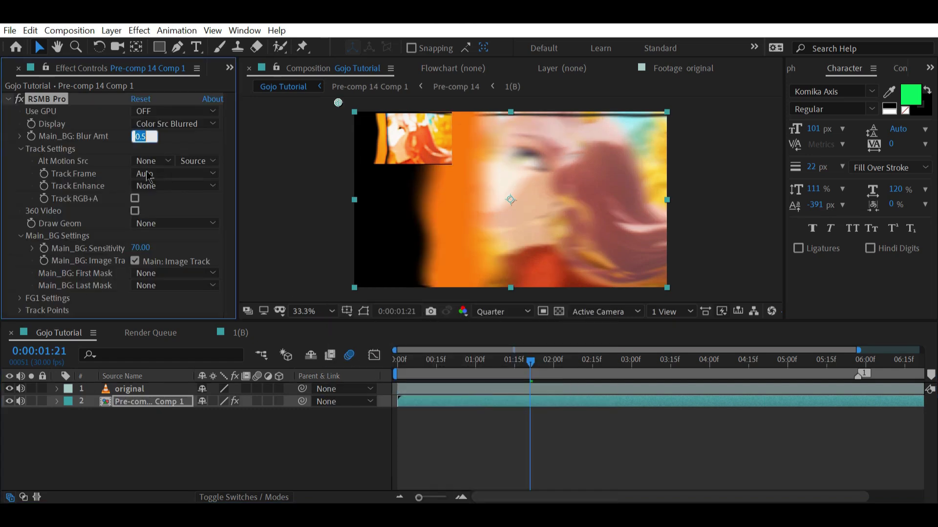
- Set RSMB Pro's Main_BG Sensitivity to 100 and its Blur Amt to 0.4
left_click(140, 248)
type("100")
key("Return")
left_click(139, 136)
type(".4")
key("Return")
left_click(12, 95)
- Pre-compose the motion-blurred Pre-comp 14 Comp 1 layer as Pre-comp 14 Comp 2
left_click(177, 403)
key("ctrl+shift+c")
left_click(476, 360)
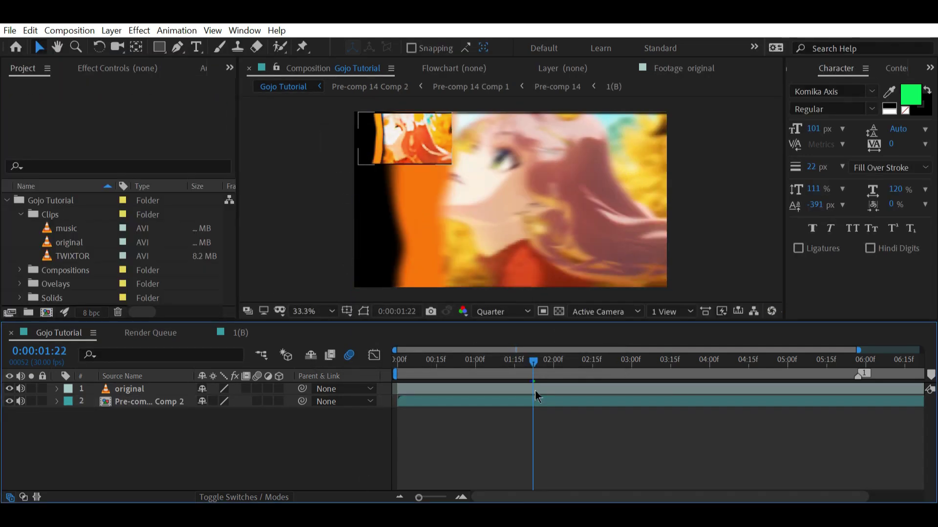
- Add an adjustment layer above Pre-comp 14 Comp 2 and apply S_HueSatBright to it at 0:00:02:00
key("ctrl+alt+y")
left_click(553, 373)
key("ctrl+space")
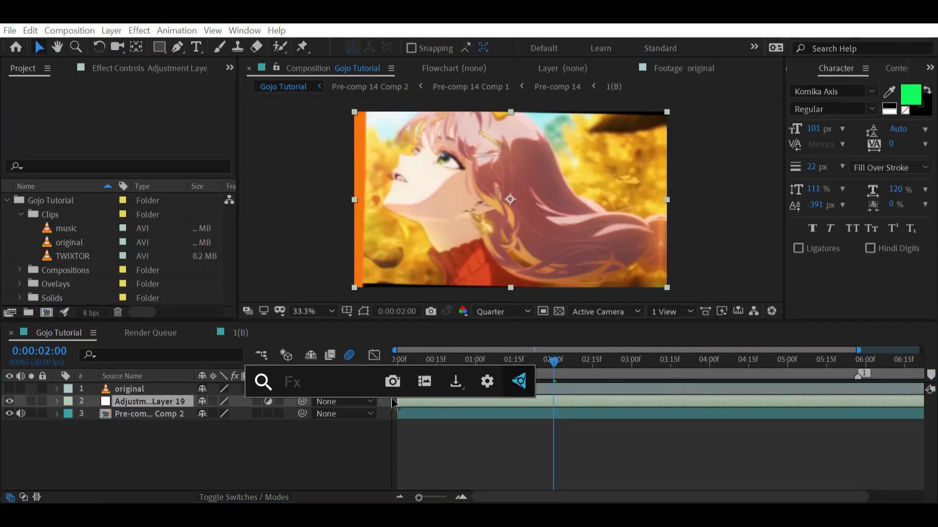
type("s_huesa")
key("Return")
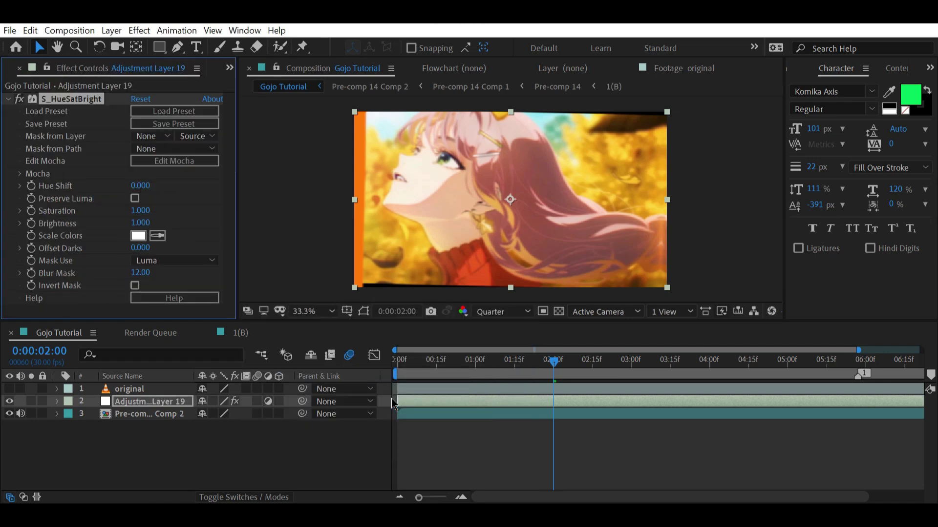
- Try an S_HueSatBright Hue Shift of 0.05 on the adjustment layer and reset it to 0
left_click(147, 184)
type(".05")
key("Return")
left_click(142, 186)
type("0")
- Set S_HueSatBright's Saturation to 1.25 and Brightness to 1.07
left_click(137, 210)
type("1.25")
key("Return")
left_click(140, 223)
type("1.07")
key("Return")
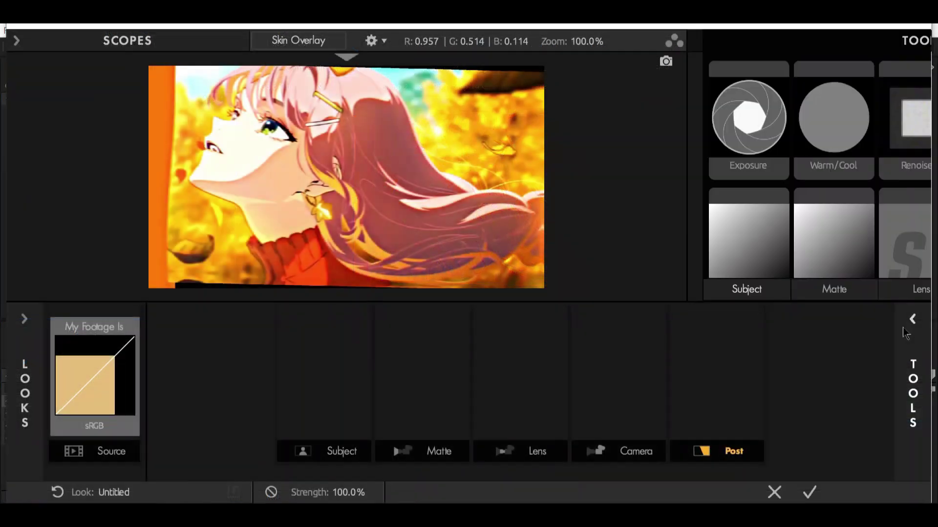
- Add the Pop tool to the look's Post stage and show its controls
left_click(912, 319)
scroll(693, 240, "down", 5)
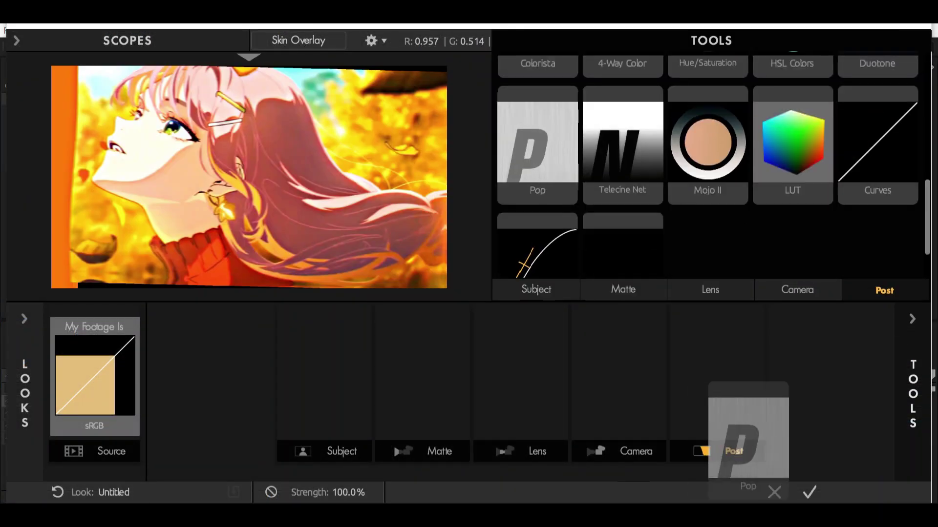
left_click_drag(765, 470, 723, 401)
left_click(906, 342)
- Set the Pop tool's values to 100%
left_click(791, 102)
key("Return")
left_click(795, 130)
type("100")
key("Return")
left_click(787, 104)
type("100")
key("Return")
- Add the Mojo II tool to the look's Post stage and open its Mojo value for editing
left_click(901, 349)
scroll(787, 197, "down", 2)
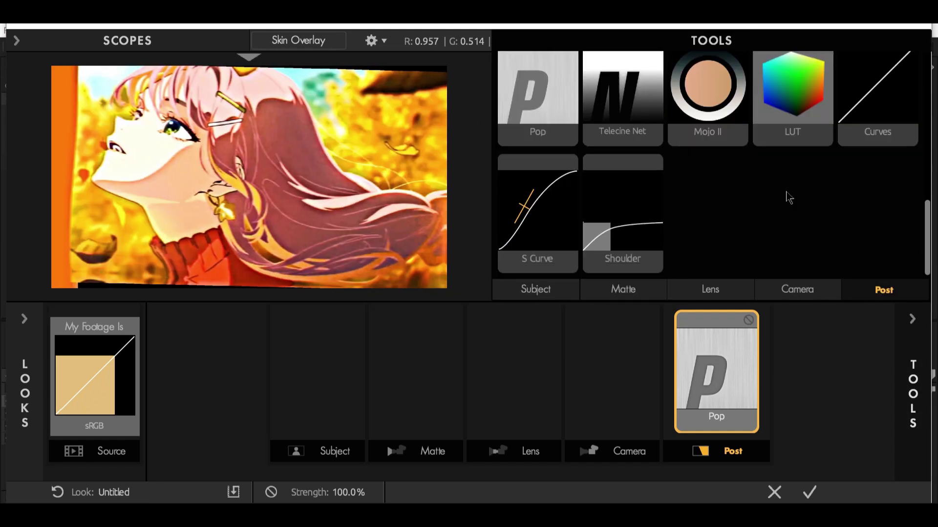
left_click_drag(721, 122, 737, 351)
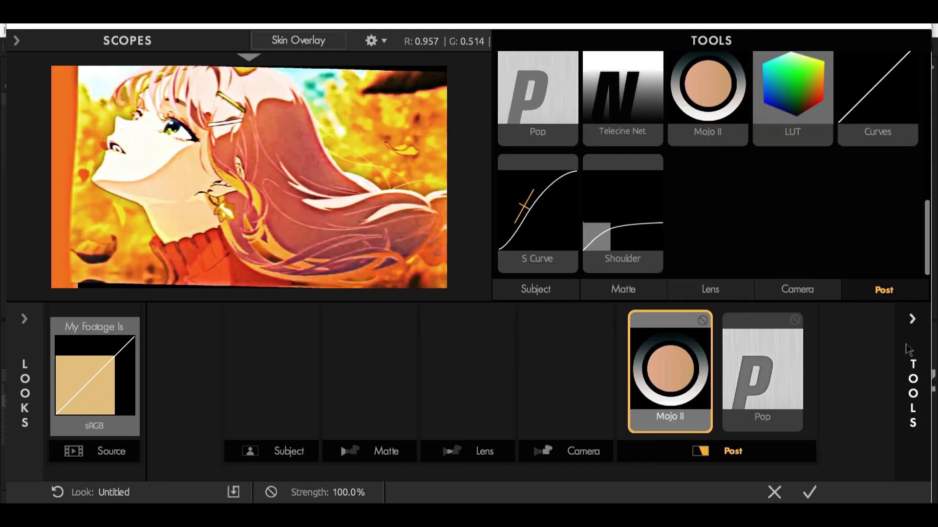
left_click(908, 341)
left_click(792, 102)
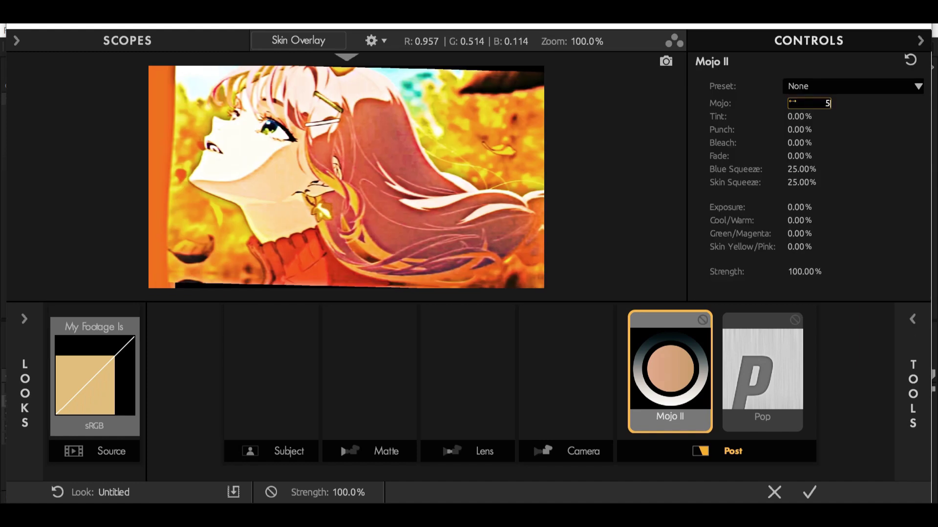